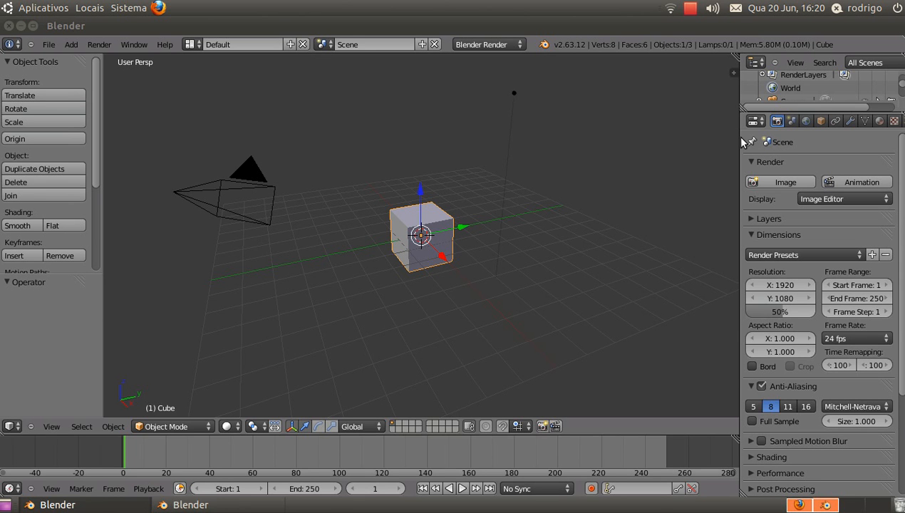
# - Add a particle system to the cube and name it "particas teste"
pyautogui.moveTo(739, 137); pyautogui.dragTo(630, 141)
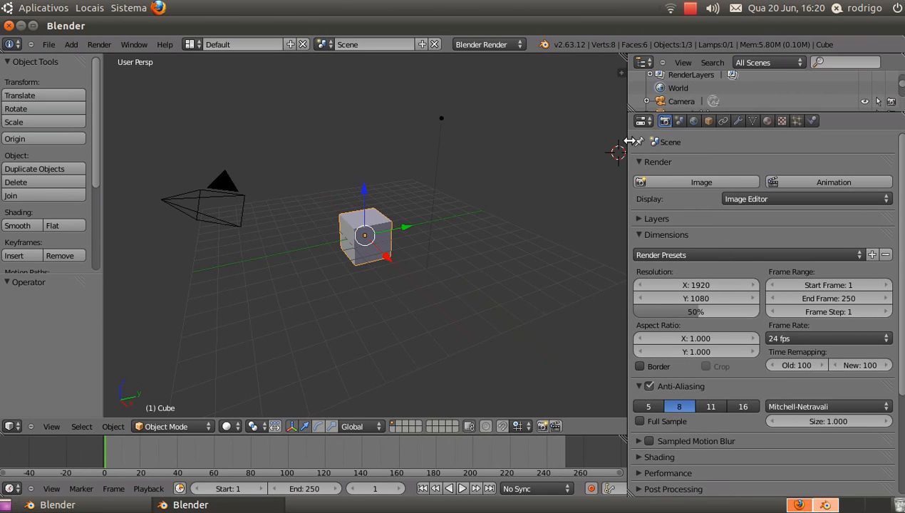
pyautogui.click(797, 122)
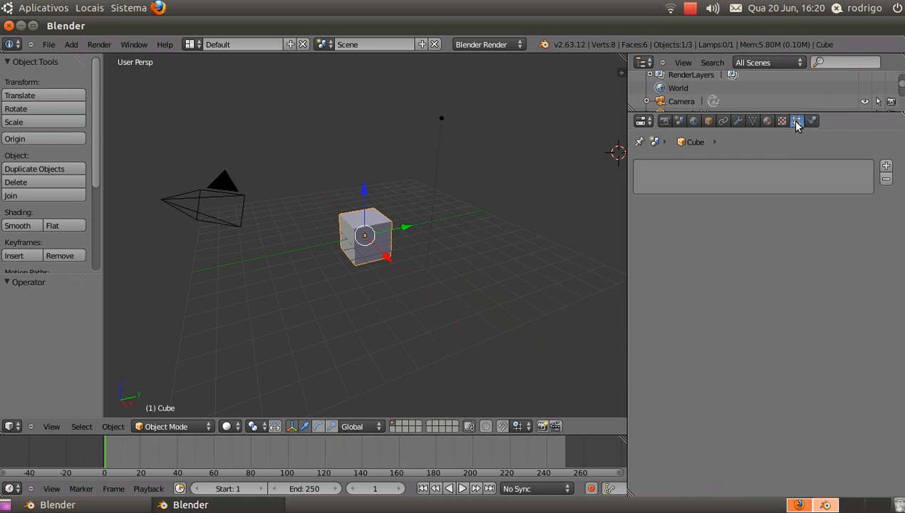
pyautogui.click(886, 169)
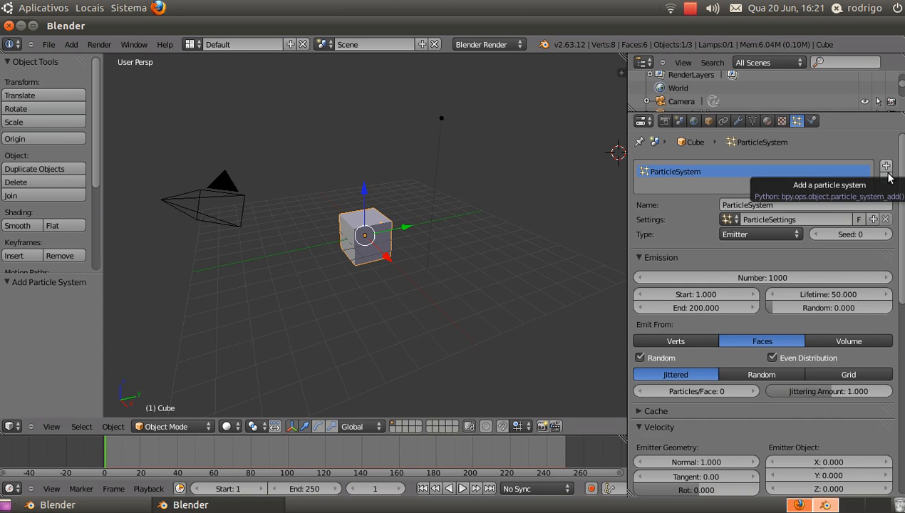
pyautogui.click(789, 205)
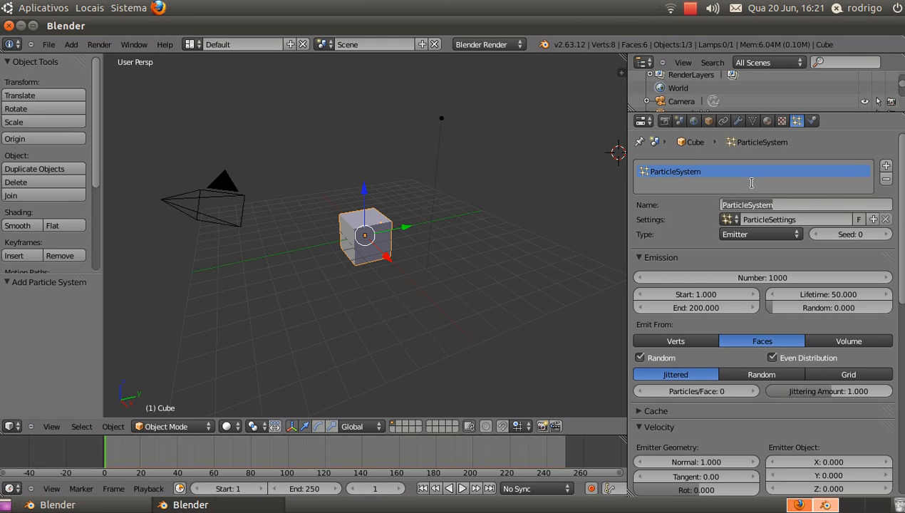
pyautogui.write('p')
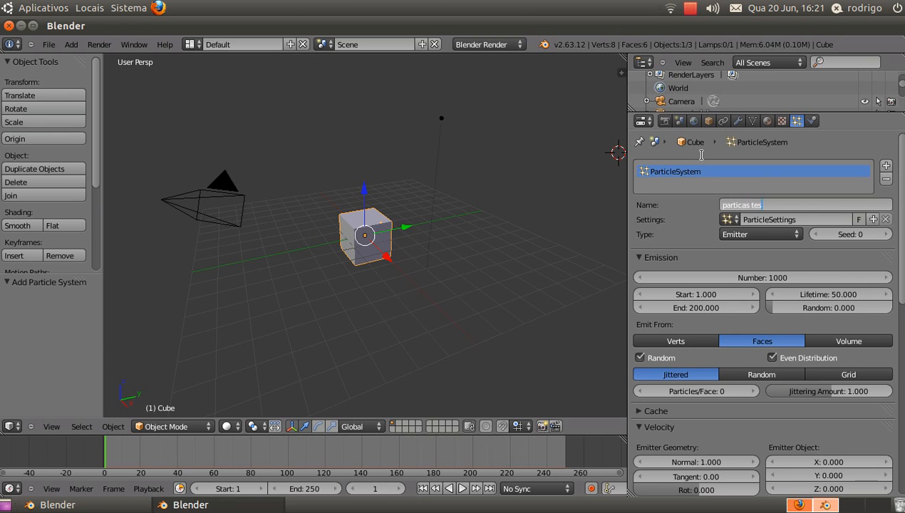
pyautogui.press('Return')
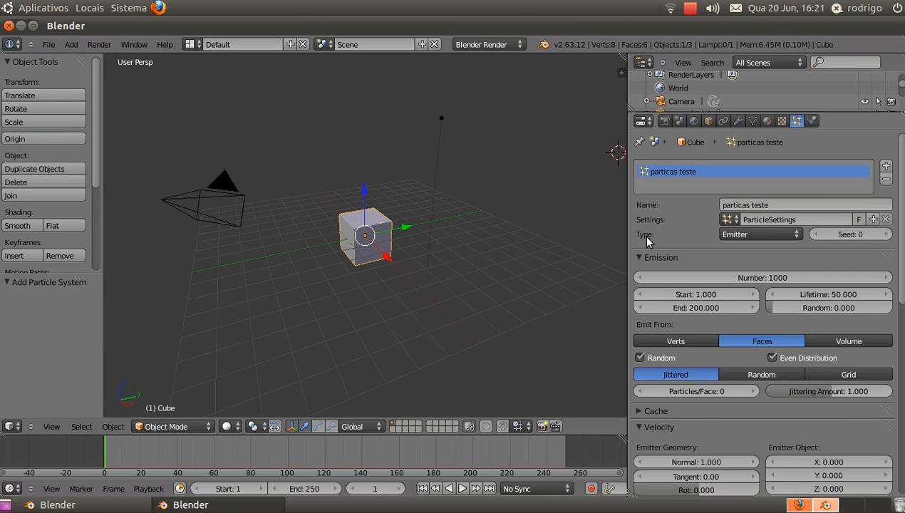
# - Play the animation to preview the particles emitted by the cube
pyautogui.click(749, 234)
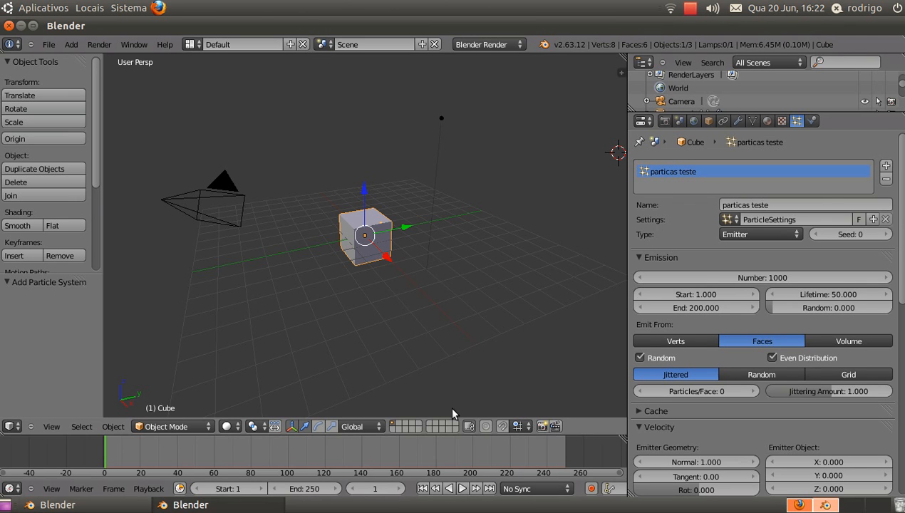
pyautogui.click(462, 489)
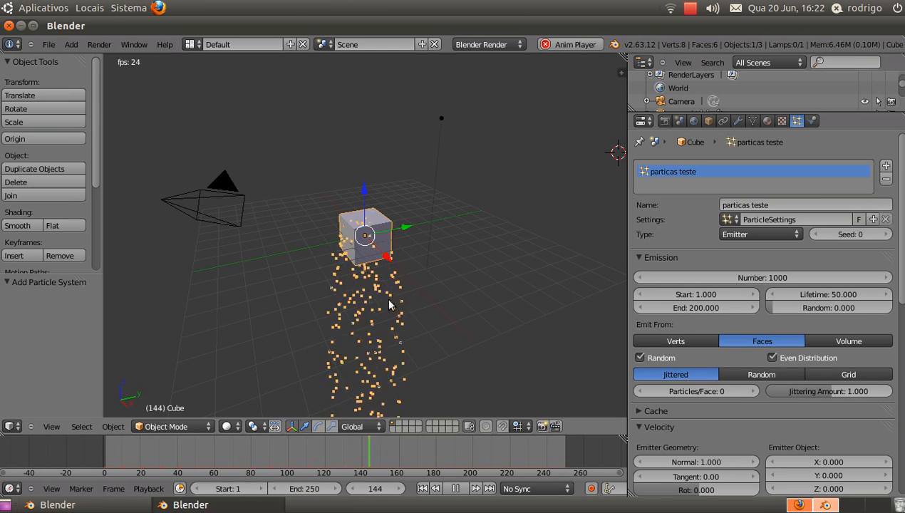
pyautogui.keyDown('shift'); pyautogui.moveTo(386, 312); pyautogui.dragTo(383, 261, button='middle'); pyautogui.keyUp('shift')
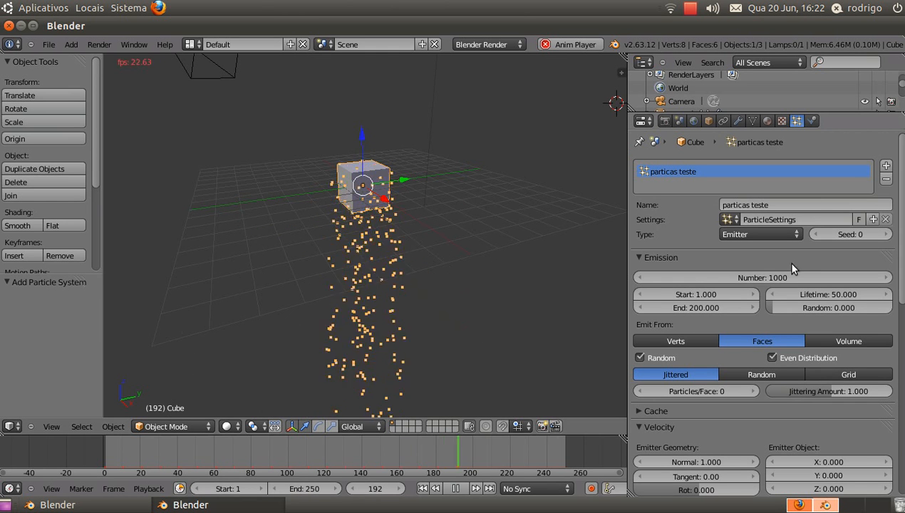
# - Set the number of emitted particles to 100
pyautogui.click(770, 277)
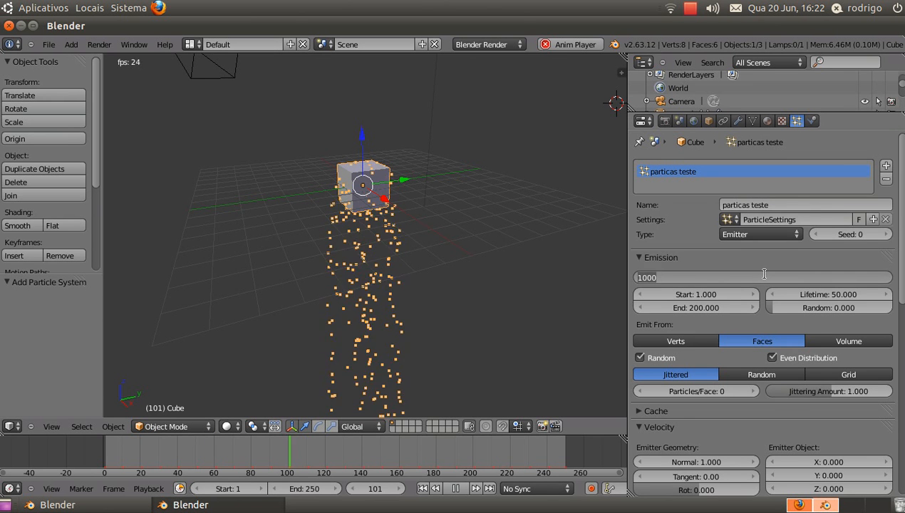
pyautogui.write('100')
pyautogui.press('Return')
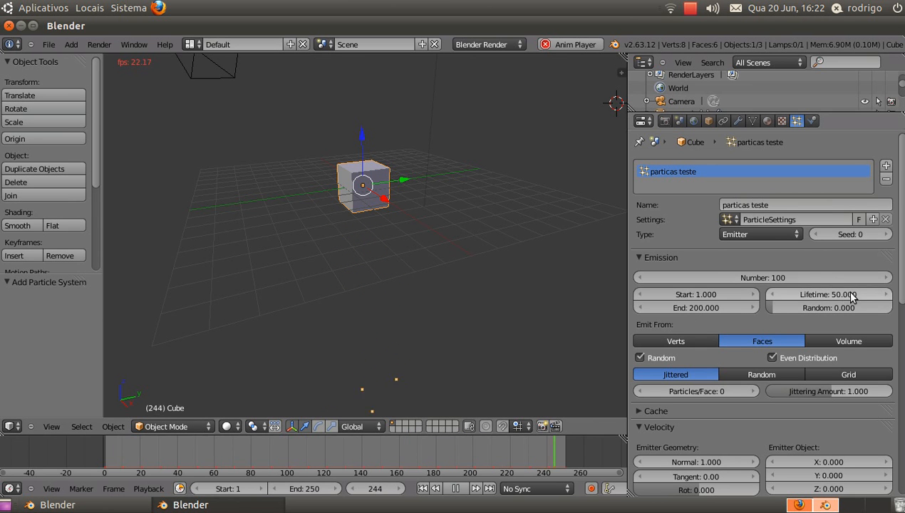
# - Set the number of emitted particles to 500
pyautogui.click(756, 278)
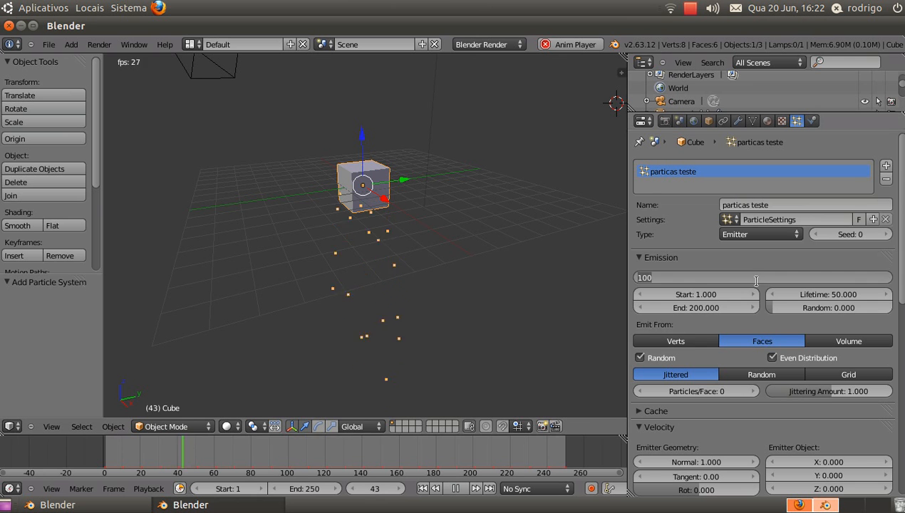
pyautogui.write('500')
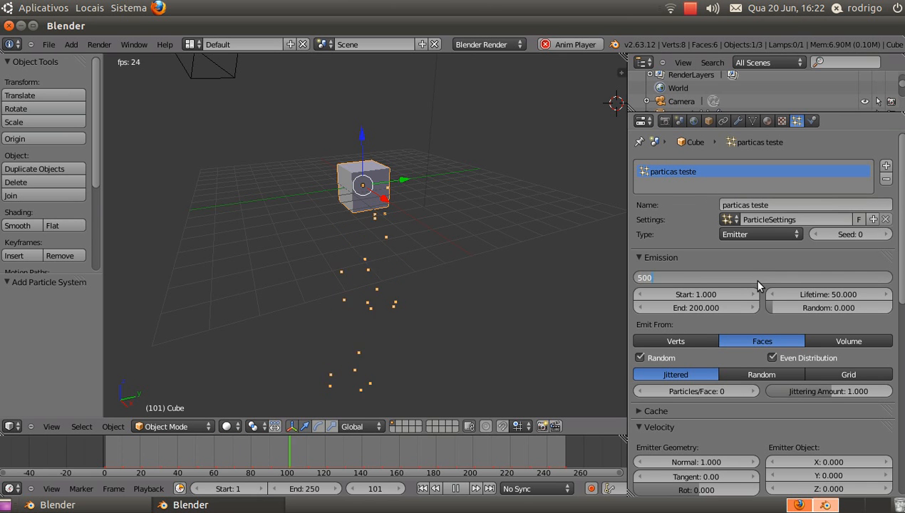
pyautogui.press('Return')
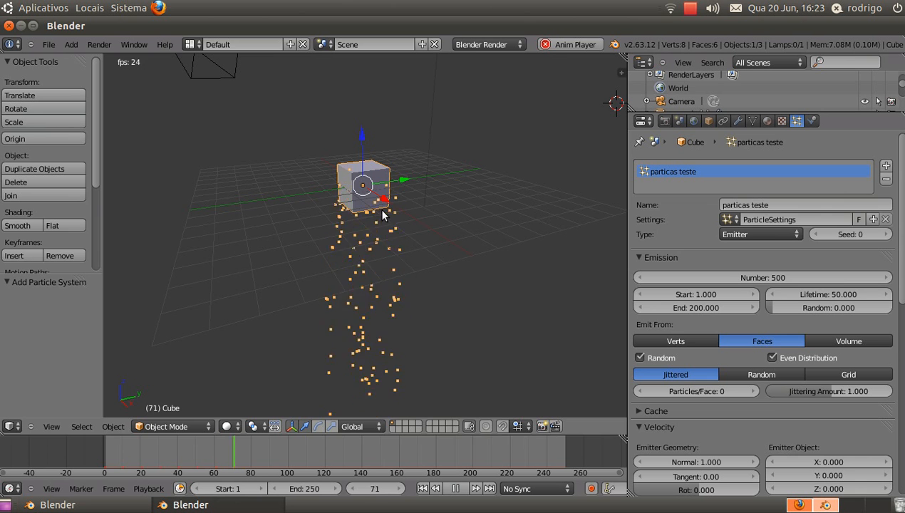
# - Set the particle emission to start at frame 50 and end at frame 120
pyautogui.click(701, 296)
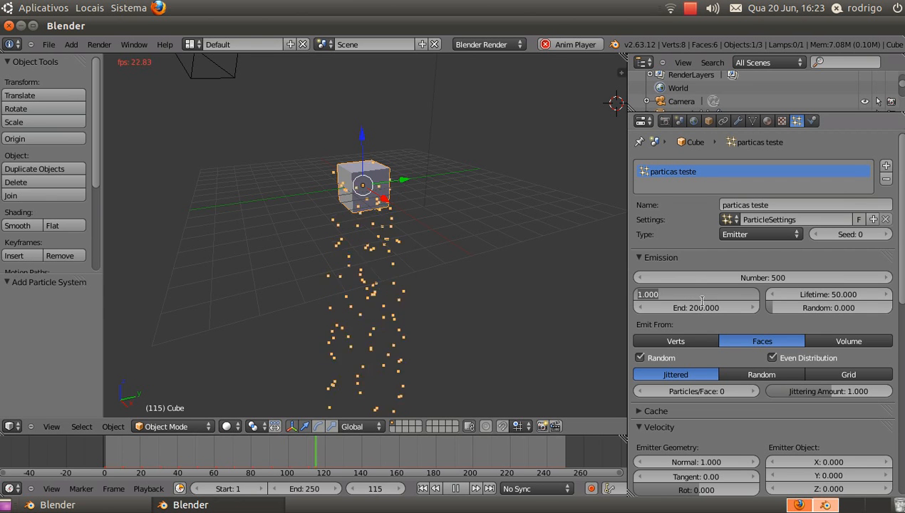
pyautogui.write('50')
pyautogui.press('Return')
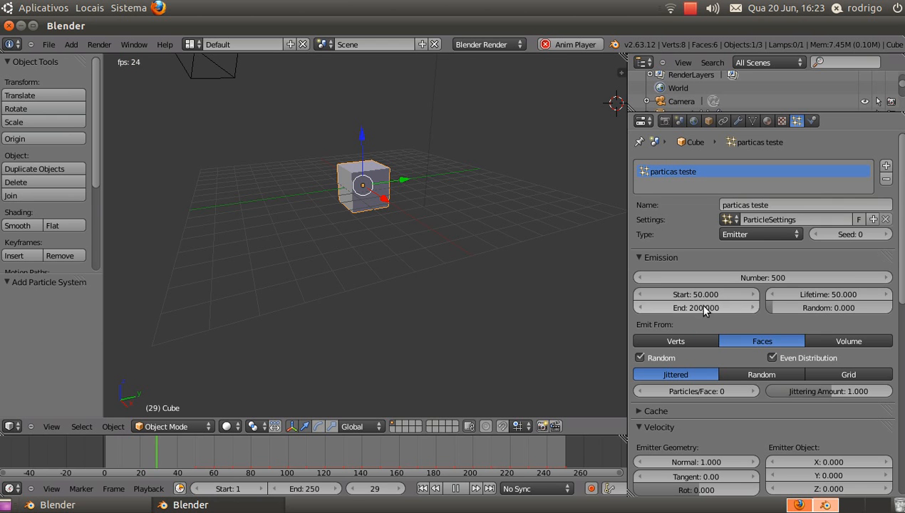
pyautogui.click(705, 308)
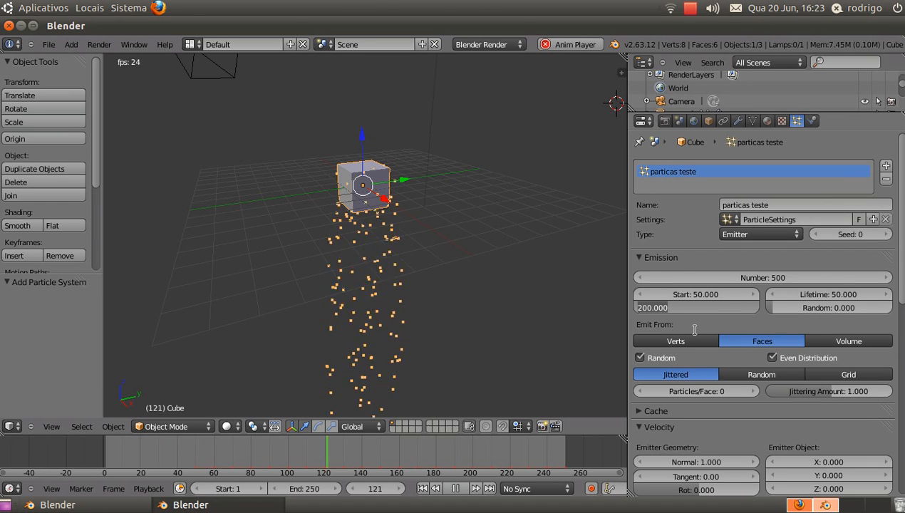
pyautogui.write('120')
pyautogui.press('Return')
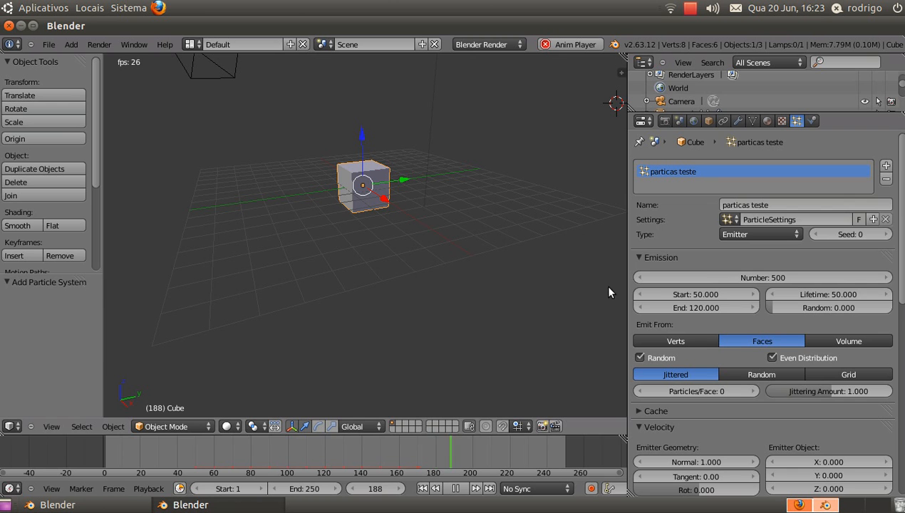
# - Set the emission end frame to 200 and the start frame to 1
pyautogui.click(697, 309)
pyautogui.write('200')
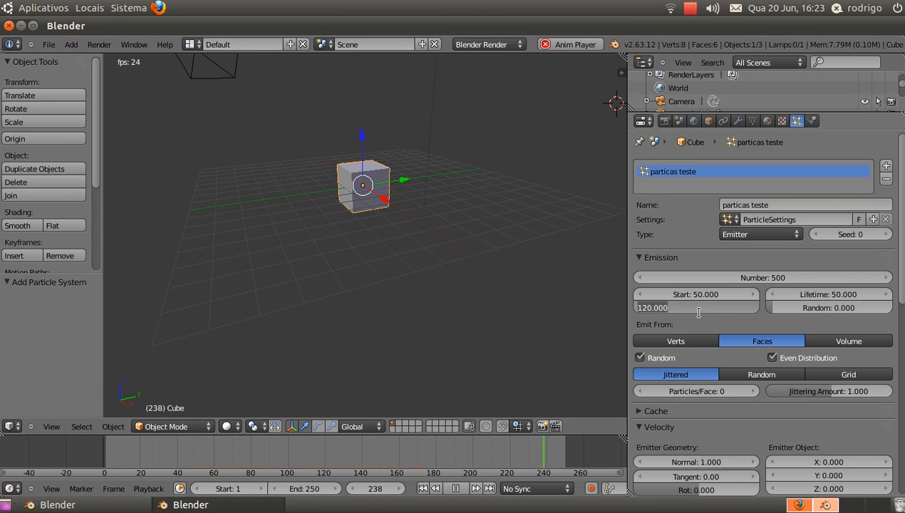
pyautogui.press('Return')
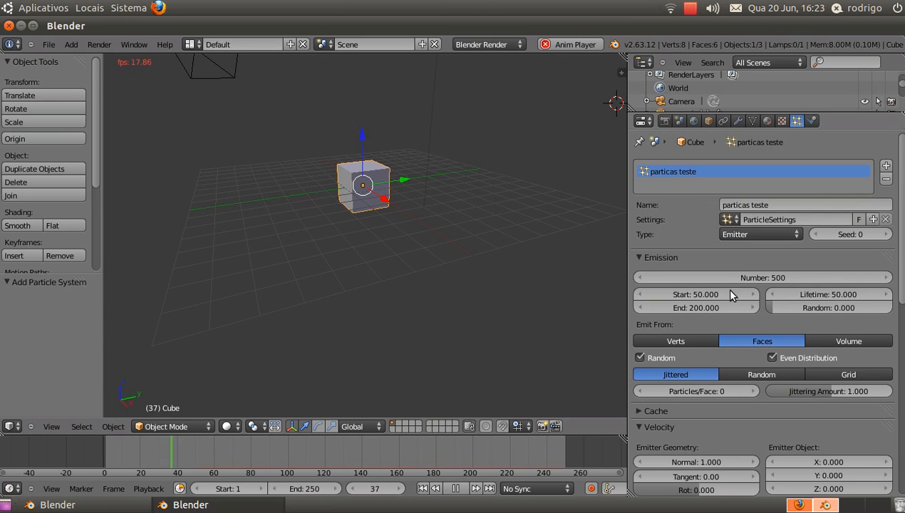
pyautogui.click(722, 289)
pyautogui.write('1')
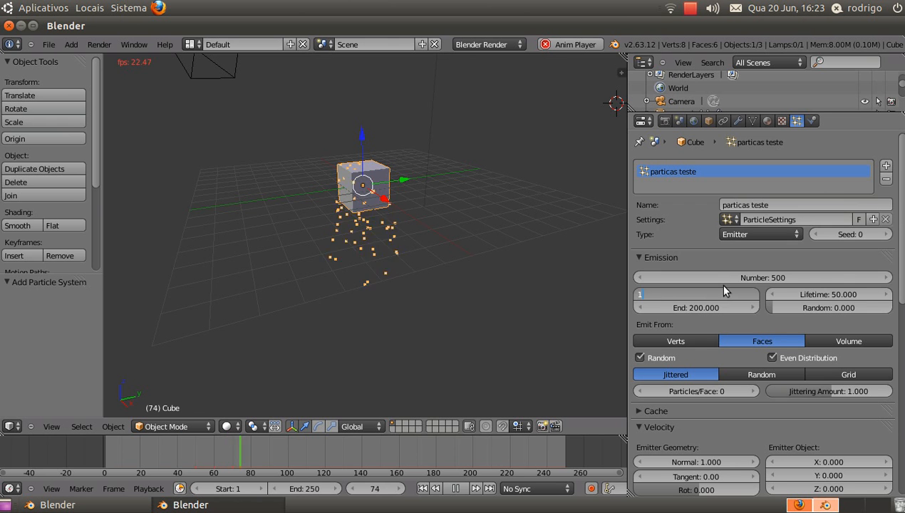
pyautogui.press('Return')
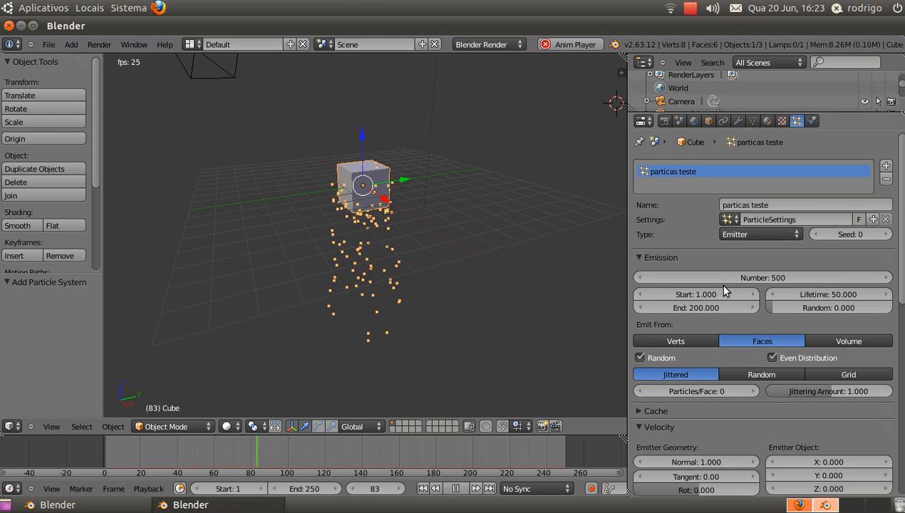
# - Set the particle lifetime to 10 and view the emission below the cube
pyautogui.click(830, 293)
pyautogui.write('10')
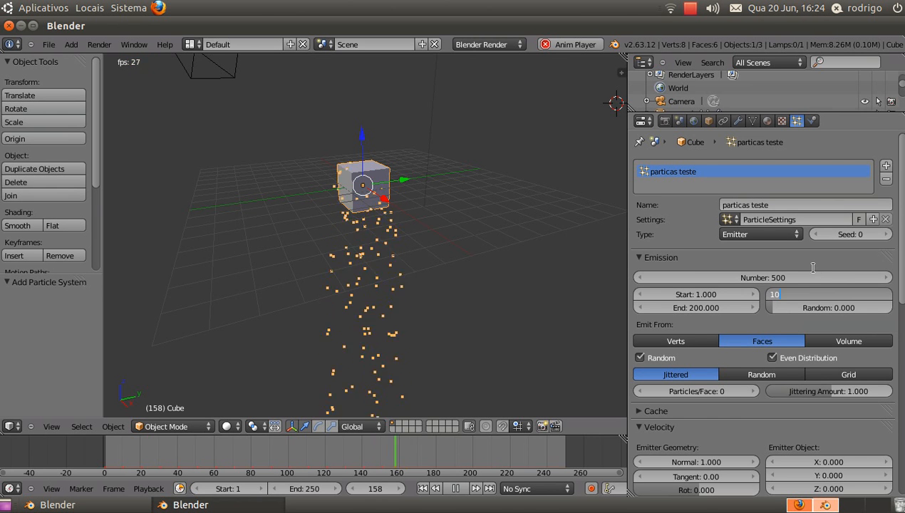
pyautogui.press('Return')
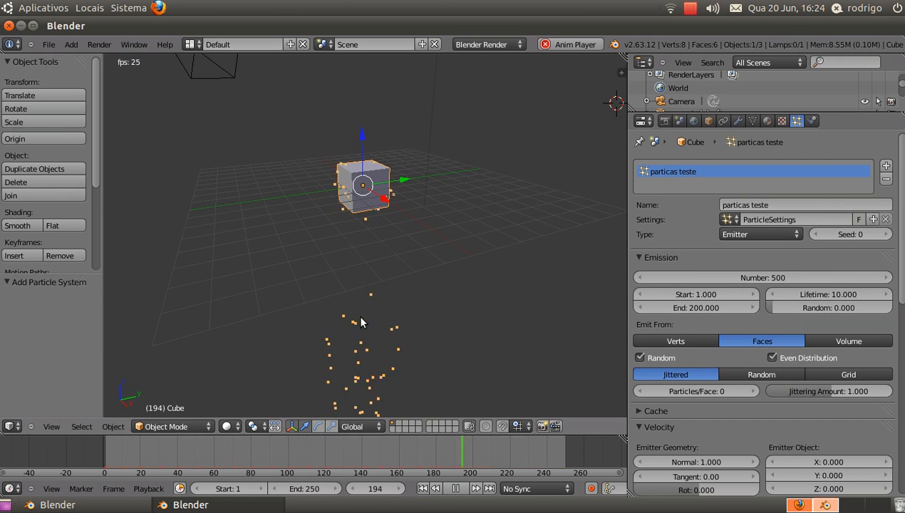
pyautogui.moveTo(376, 318); pyautogui.dragTo(388, 260, button='middle')
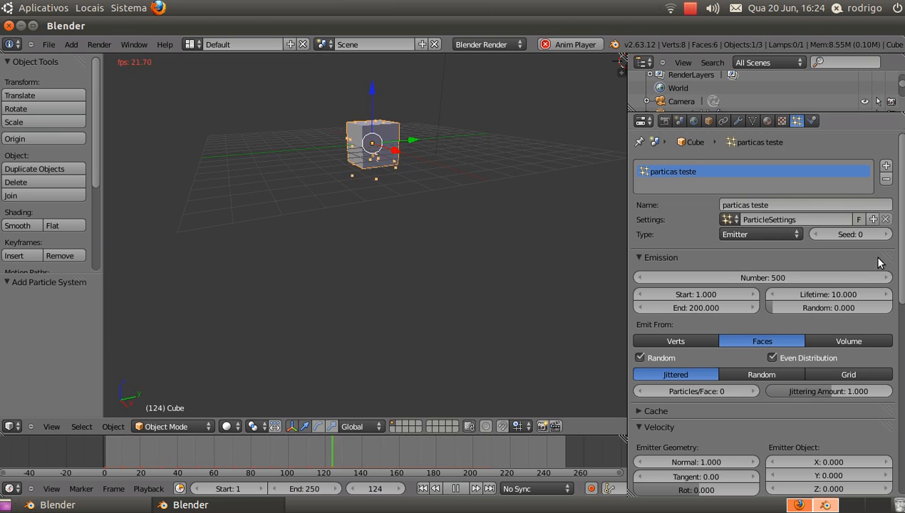
# - Set the particle lifetime to 100 and view the full particle stream
pyautogui.click(837, 295)
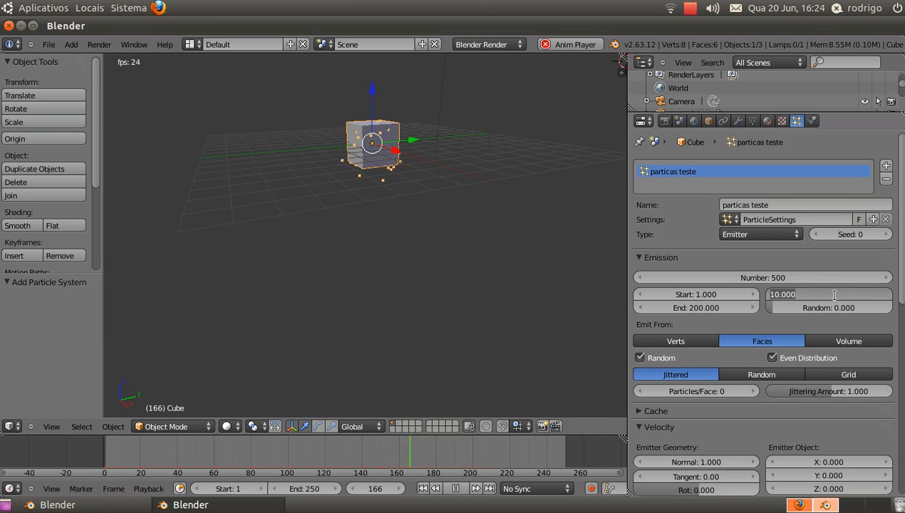
pyautogui.press('Return')
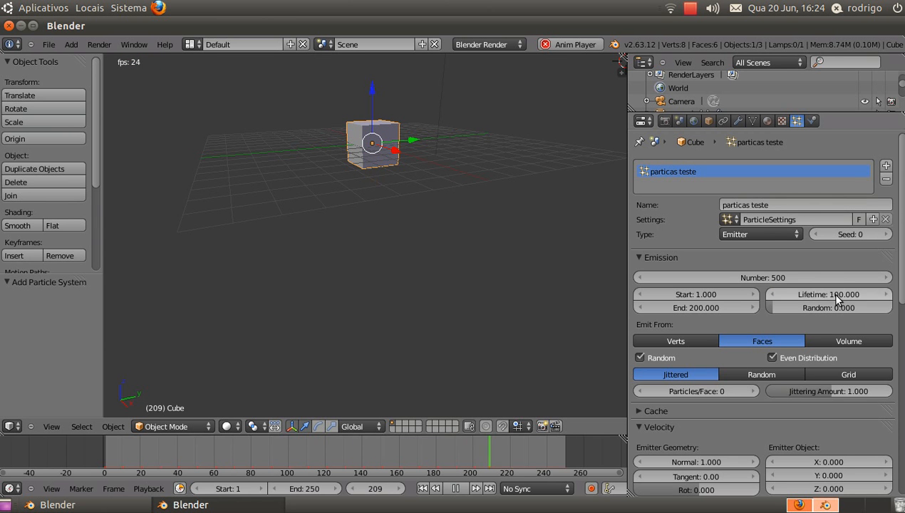
pyautogui.scroll(-5, 433, 261)
pyautogui.moveTo(442, 235); pyautogui.dragTo(448, 198, button='middle')
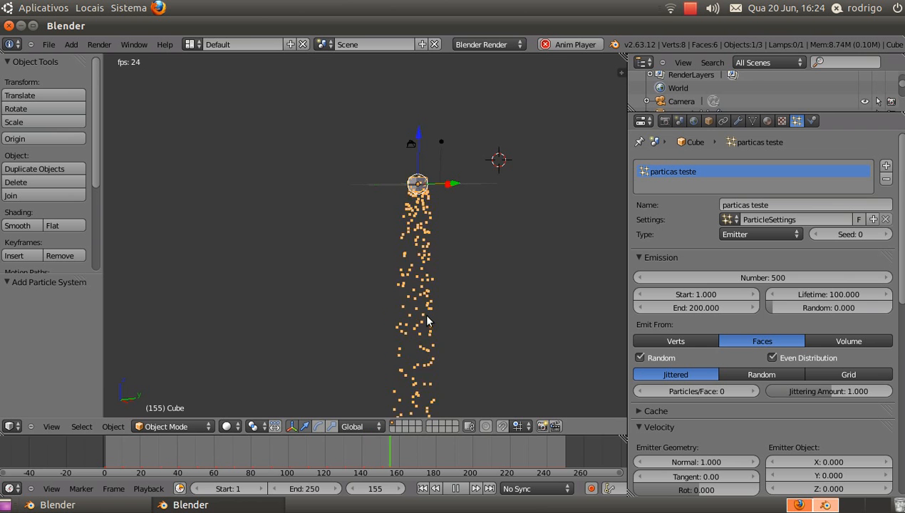
# - Set the particle lifetime to 50
pyautogui.click(846, 299)
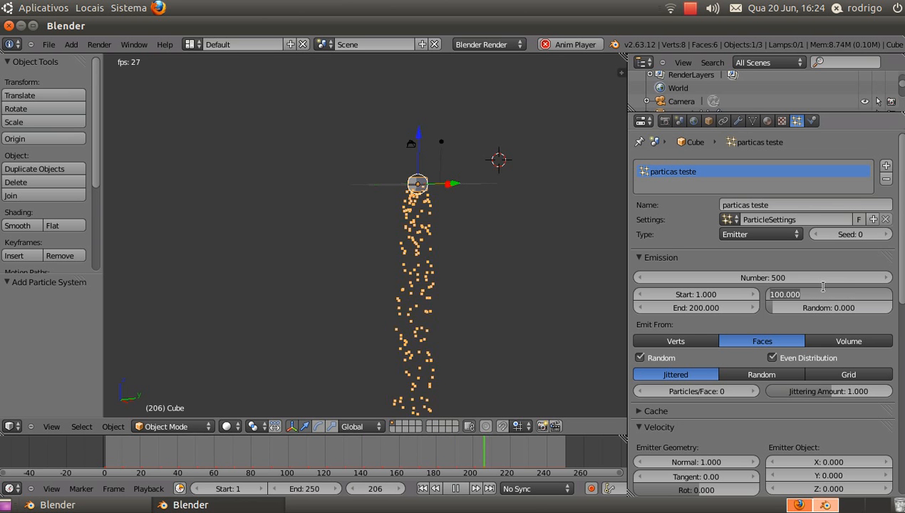
pyautogui.write('50')
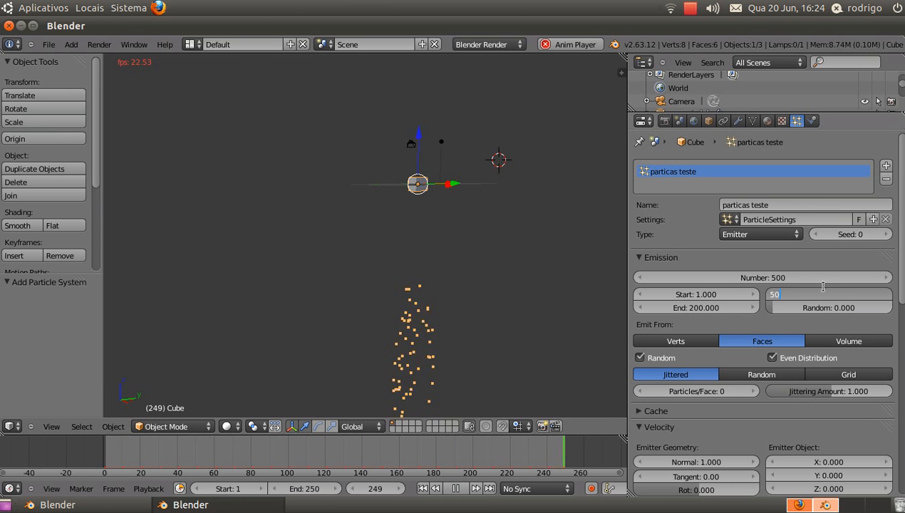
pyautogui.press('Return')
# - Emit the particles from the cube's vertices and inspect the emission closely around its corners
pyautogui.scroll(6, 444, 184)
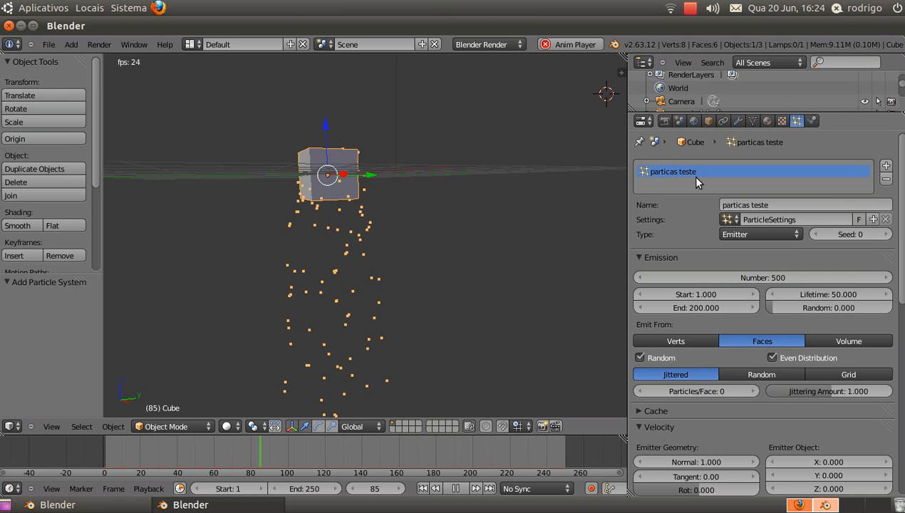
pyautogui.moveTo(465, 173); pyautogui.dragTo(497, 258, button='middle')
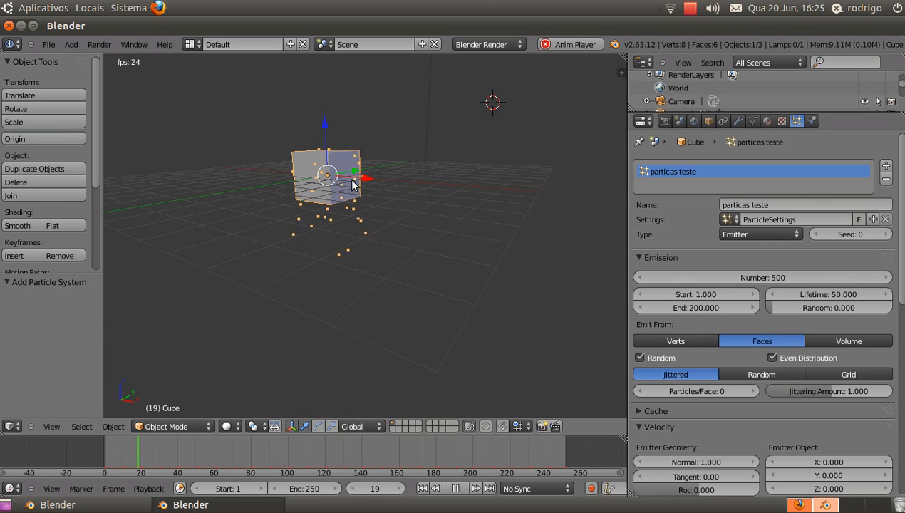
pyautogui.click(686, 338)
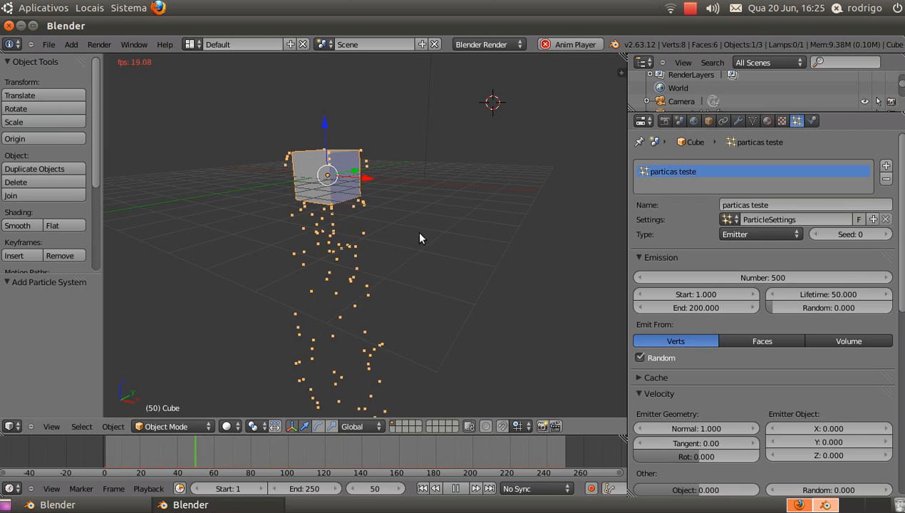
pyautogui.moveTo(339, 201); pyautogui.dragTo(400, 203, button='middle')
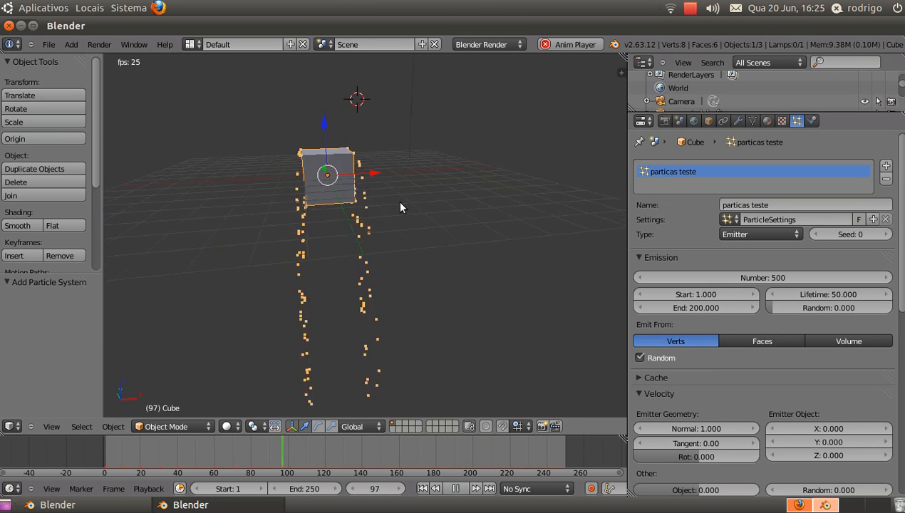
pyautogui.scroll(5, 385, 192)
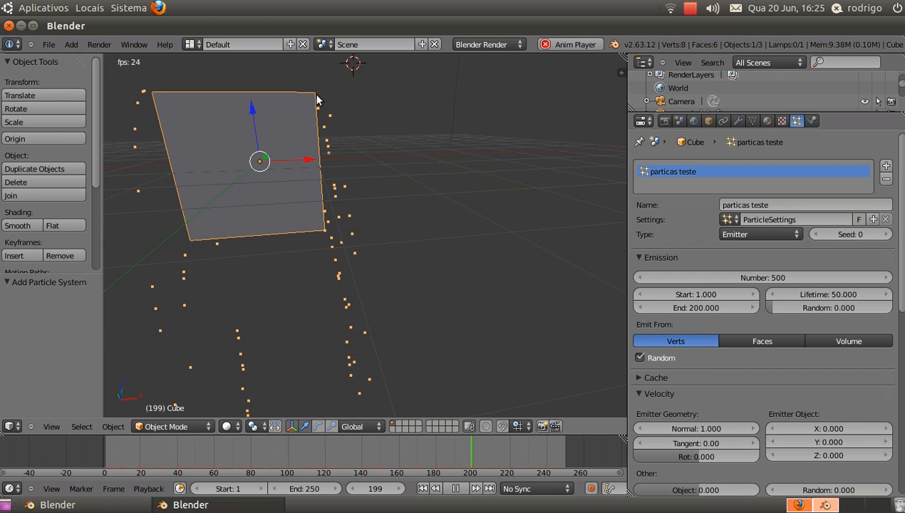
# - Emit the particles from the cube's volume and view the emission from another angle
pyautogui.moveTo(317, 99); pyautogui.dragTo(314, 161, button='middle')
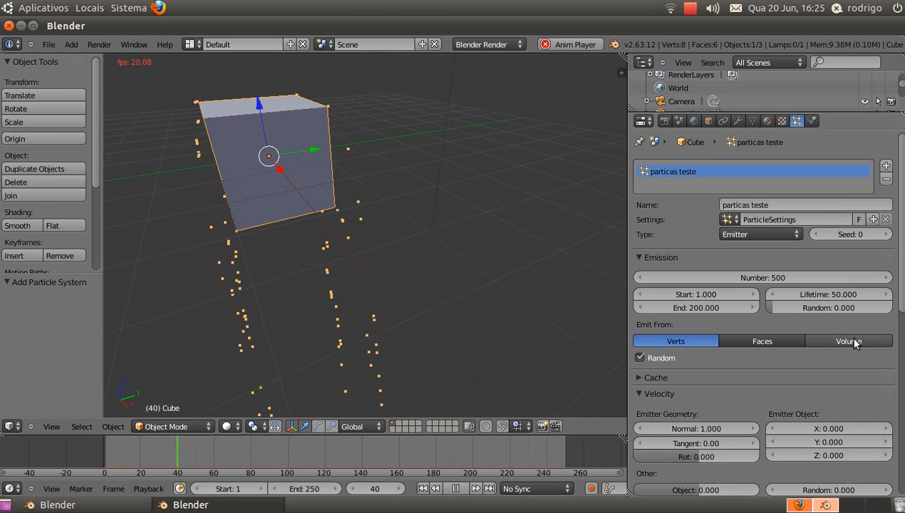
pyautogui.click(830, 341)
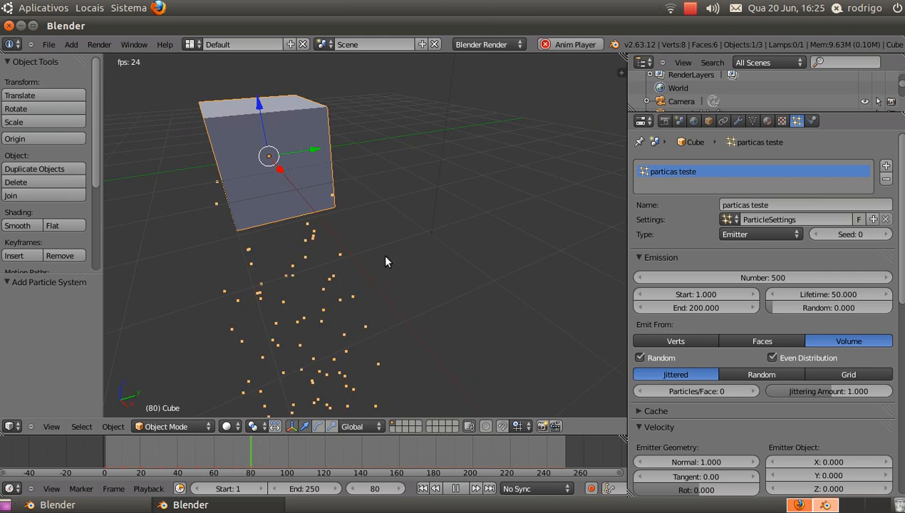
pyautogui.moveTo(205, 226); pyautogui.dragTo(304, 158, button='middle')
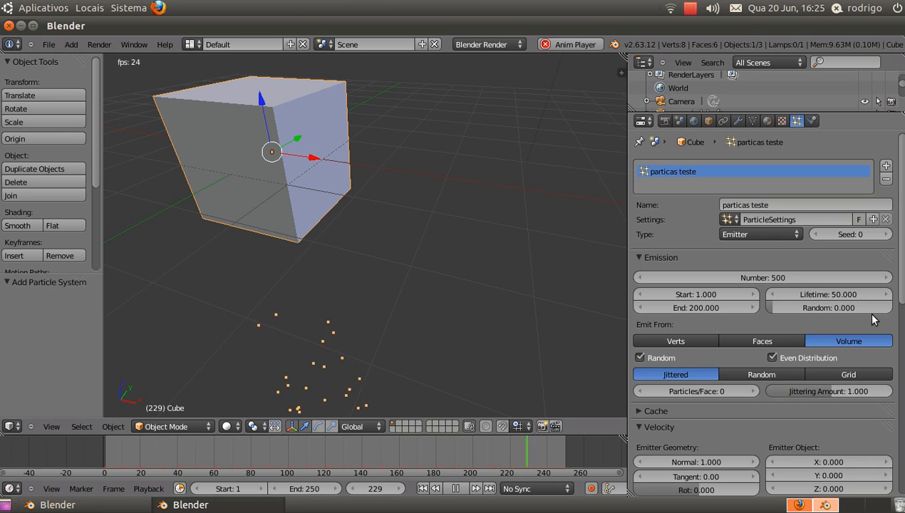
# - Switch the particle emission source to the cube's faces
pyautogui.click(762, 342)
pyautogui.scroll(-5, 695, 404)
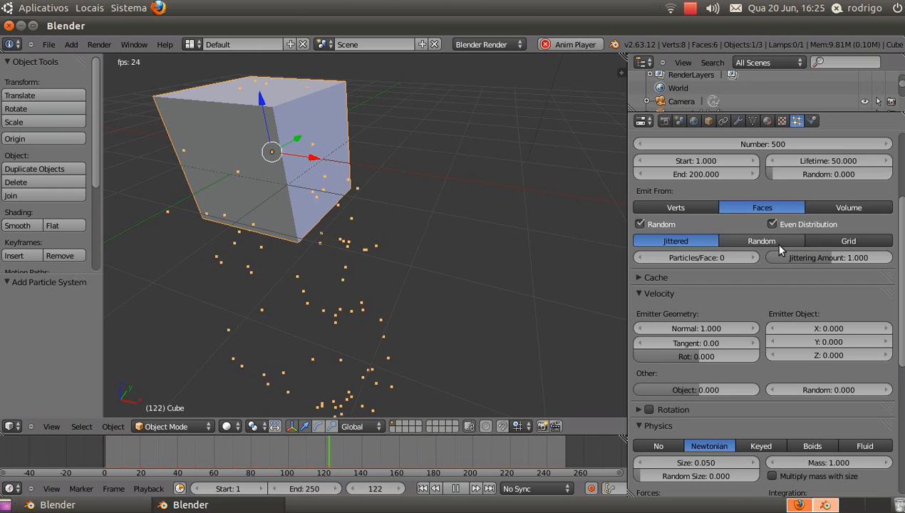
# - Try the Random and Grid distributions for the face emission, and return it to Jittered
pyautogui.click(724, 245)
pyautogui.moveTo(325, 280); pyautogui.dragTo(370, 230, button='middle')
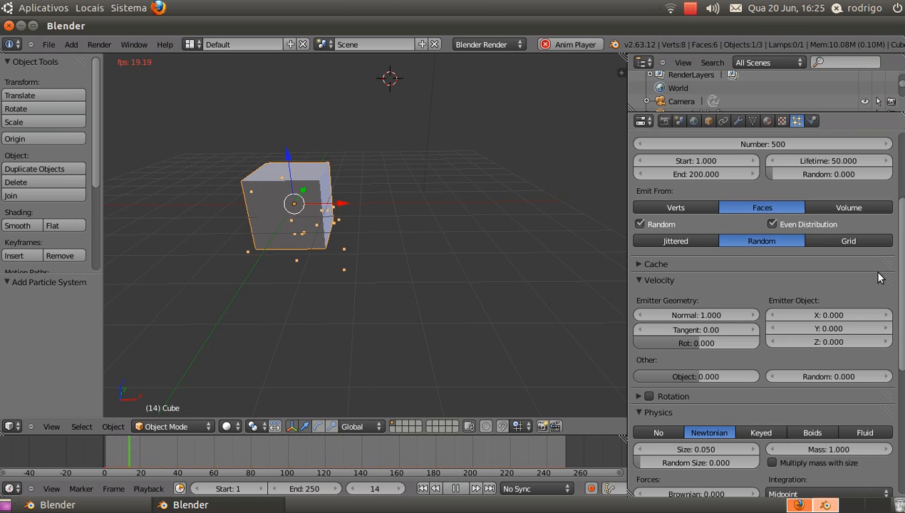
pyautogui.click(812, 244)
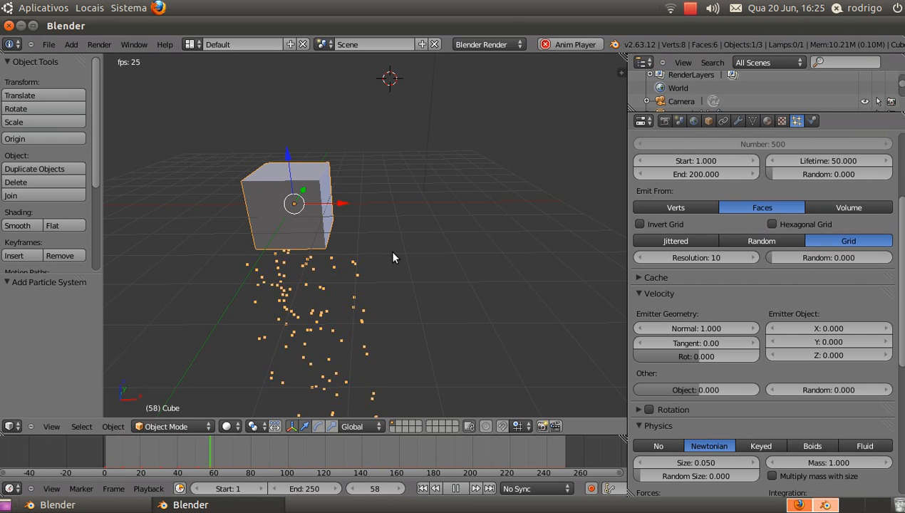
pyautogui.moveTo(403, 232); pyautogui.dragTo(288, 228, button='middle')
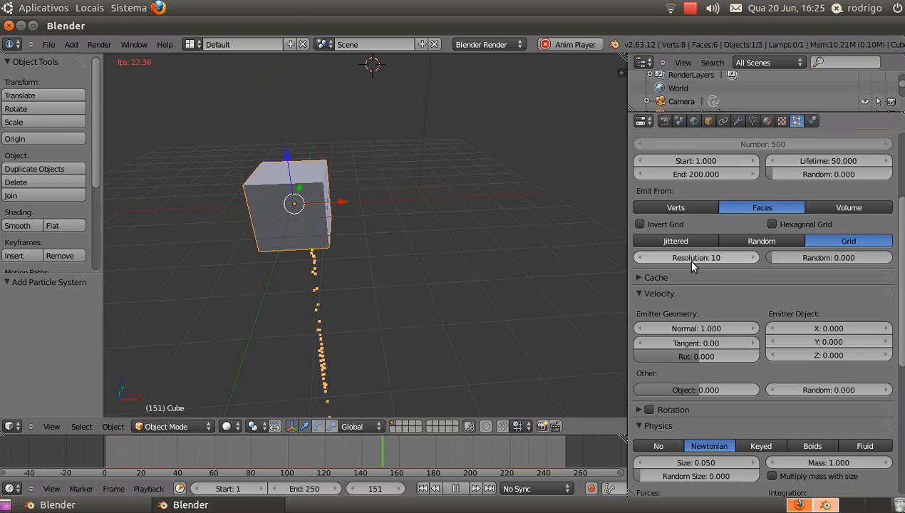
pyautogui.click(676, 241)
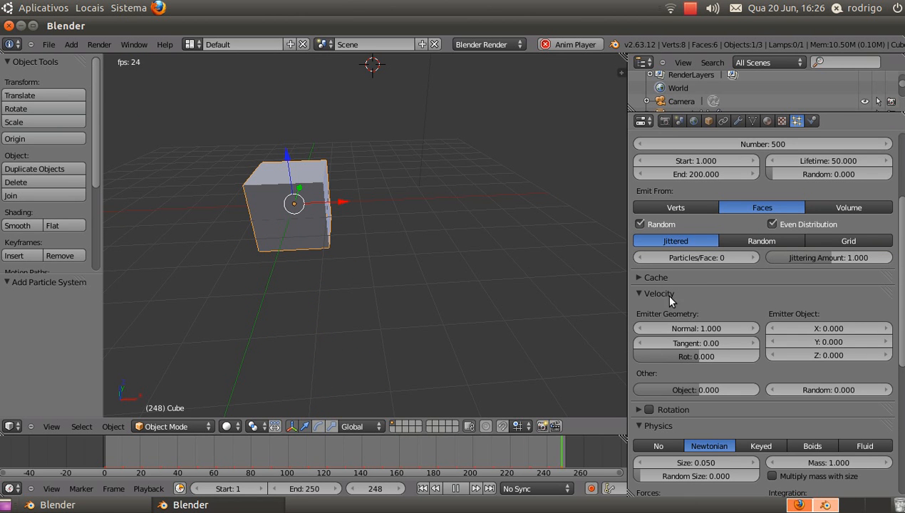
# - Set the emitter geometry's normal velocity to 20 and view how the particles spread around the cube
pyautogui.scroll(-2, 663, 297)
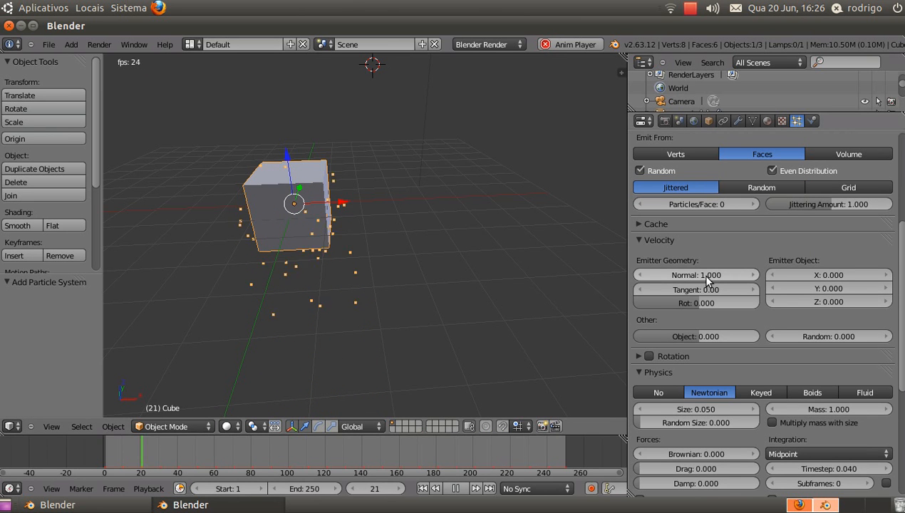
pyautogui.click(695, 275)
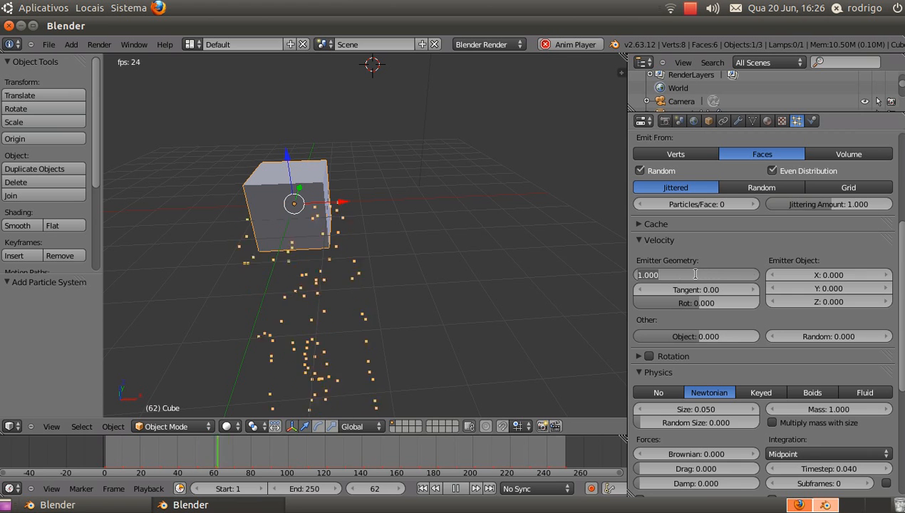
pyautogui.write('10')
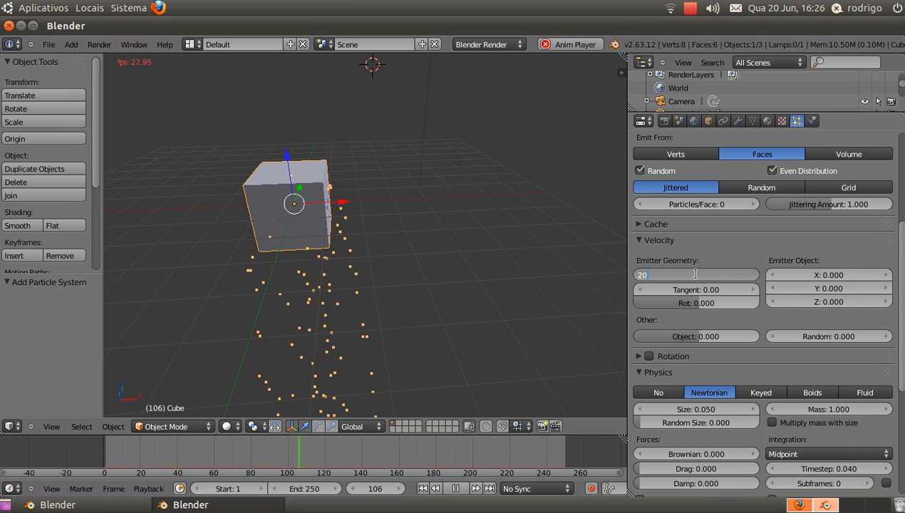
pyautogui.press('Return')
pyautogui.moveTo(414, 283); pyautogui.dragTo(290, 246, button='middle')
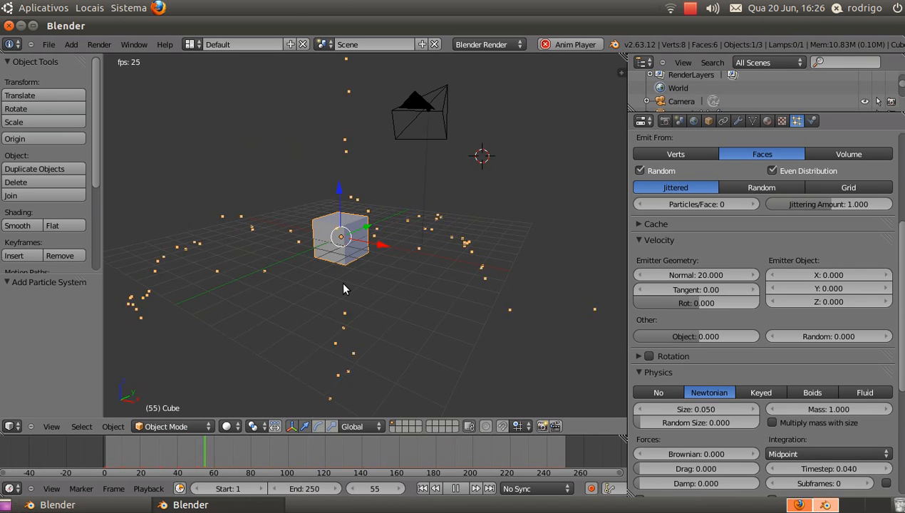
# - Reset the emitter geometry's normal velocity to 1
pyautogui.click(703, 277)
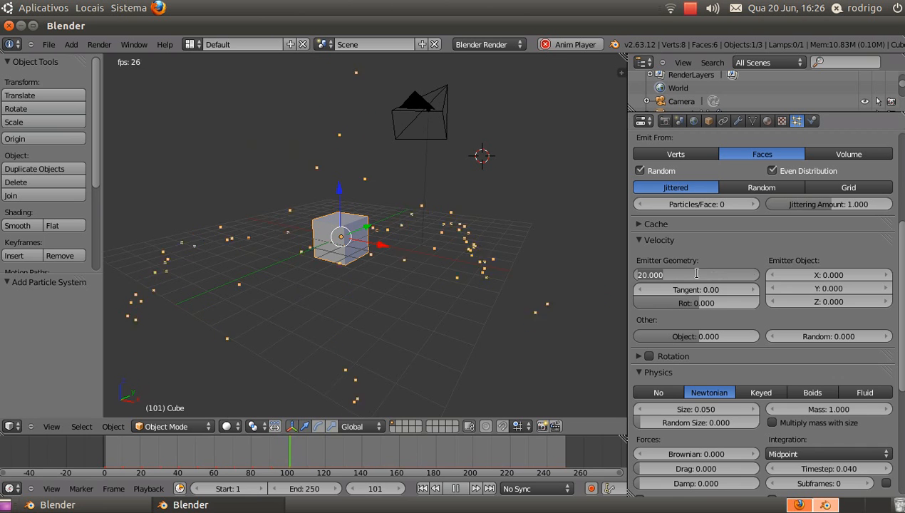
pyautogui.write('1')
pyautogui.press('Return')
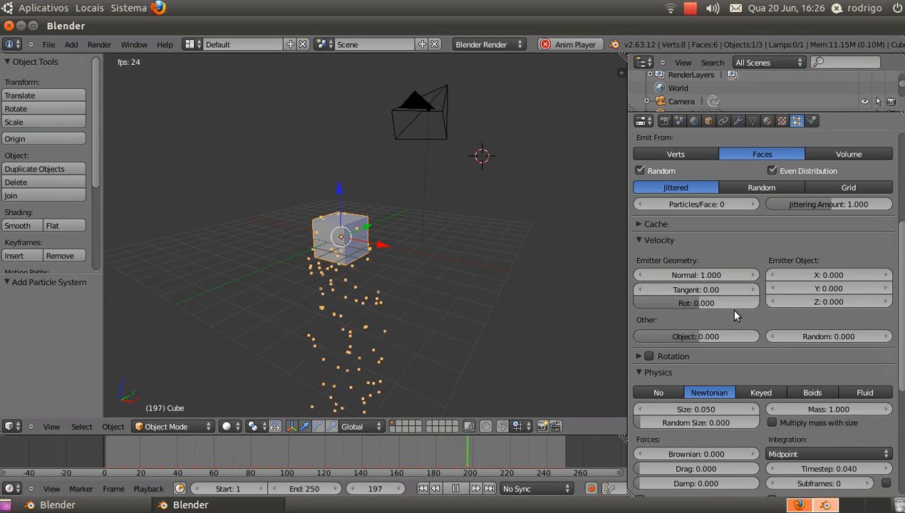
# - Try a tangent velocity of 1.12 for the particles and reset it to 0
pyautogui.scroll(1, 692, 296)
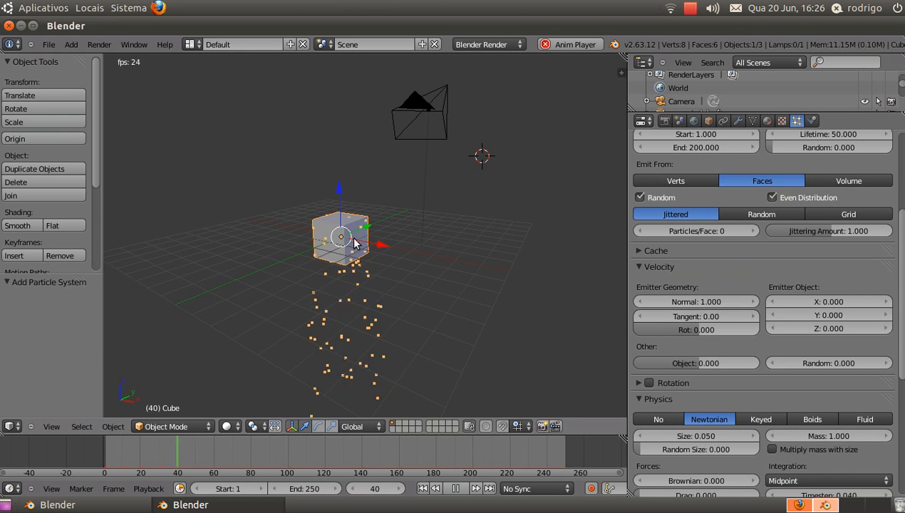
pyautogui.scroll(6, 345, 247)
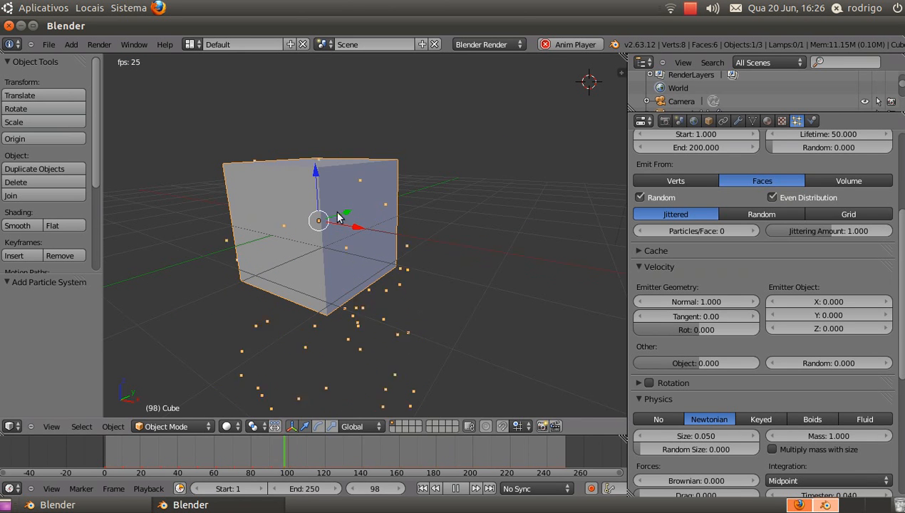
pyautogui.moveTo(706, 319); pyautogui.dragTo(735, 322)
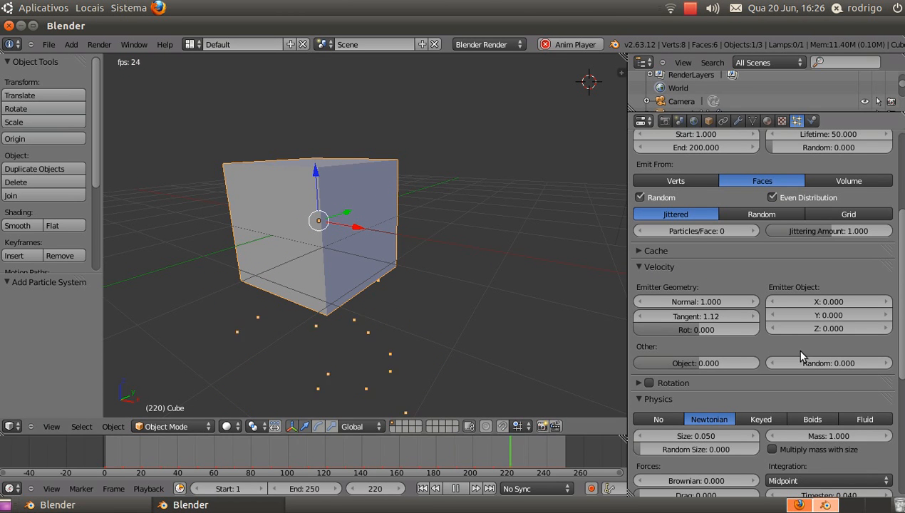
pyautogui.click(702, 318)
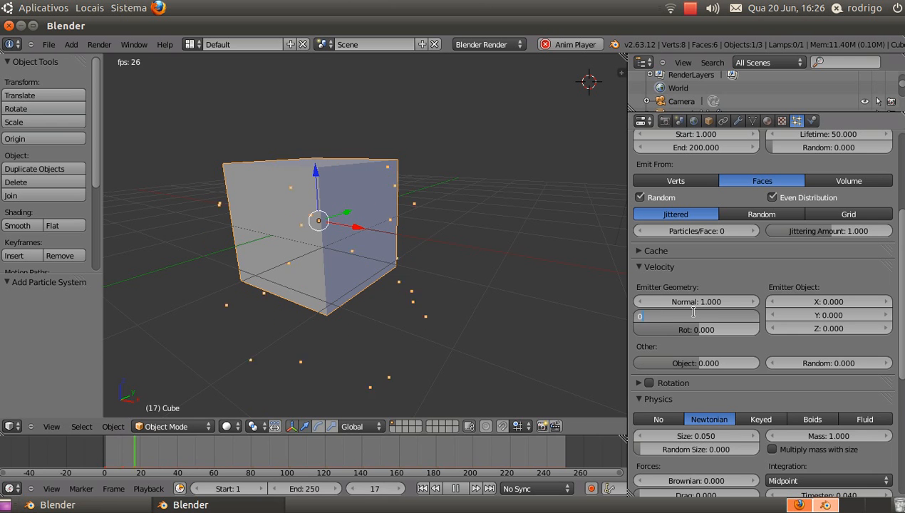
pyautogui.press('Return')
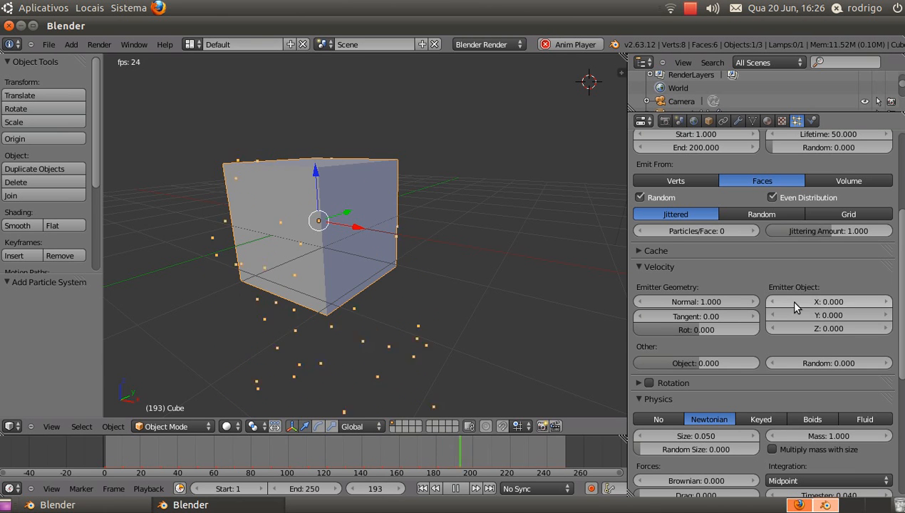
# - Set the emitter object's X velocity to 8 and view the particles beside the cube
pyautogui.moveTo(443, 280); pyautogui.dragTo(476, 283, button='middle')
pyautogui.scroll(1, 476, 282)
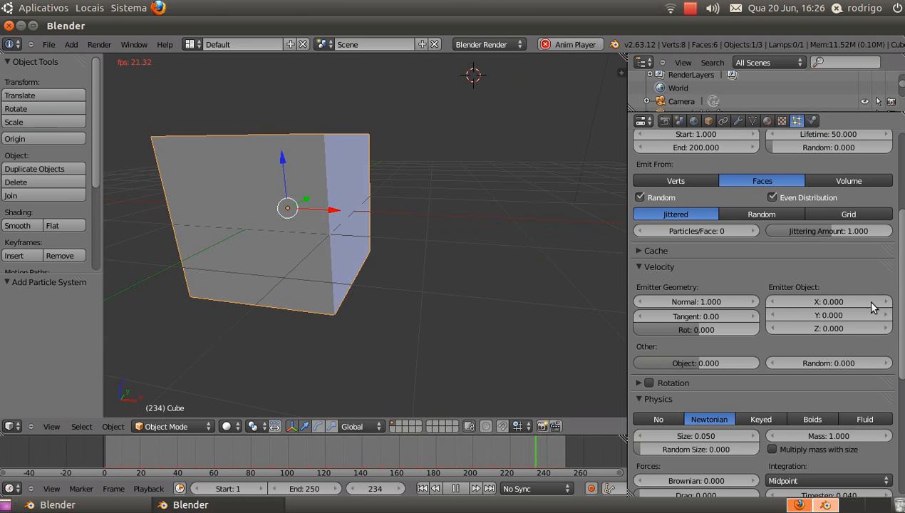
pyautogui.click(823, 305)
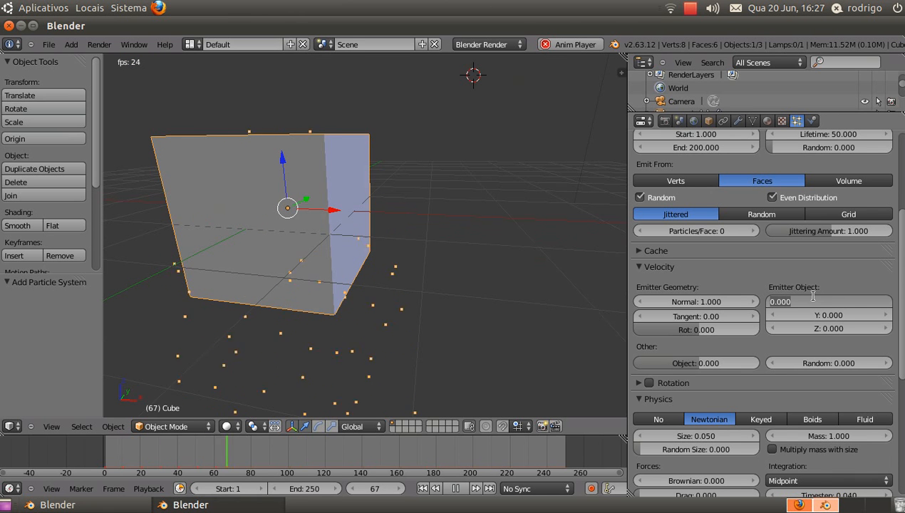
pyautogui.write('8')
pyautogui.press('Return')
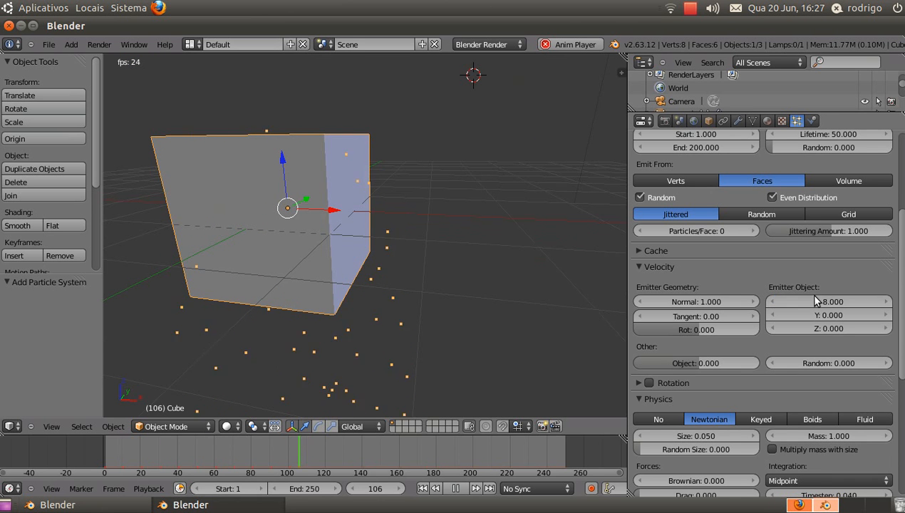
pyautogui.scroll(-2, 447, 220)
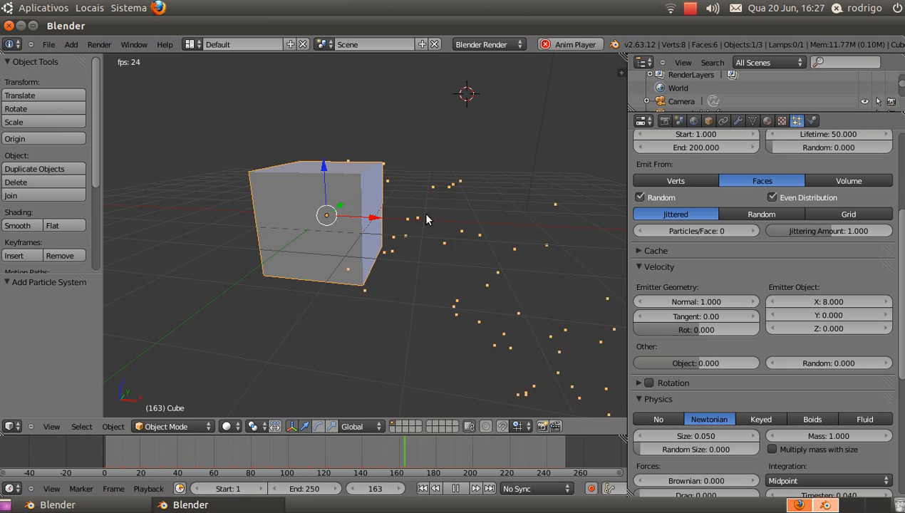
pyautogui.moveTo(403, 283)
pyautogui.mouseDown(button='middle')
pyautogui.moveTo(421, 263)
pyautogui.moveTo(405, 266)
pyautogui.mouseUp(button='middle')
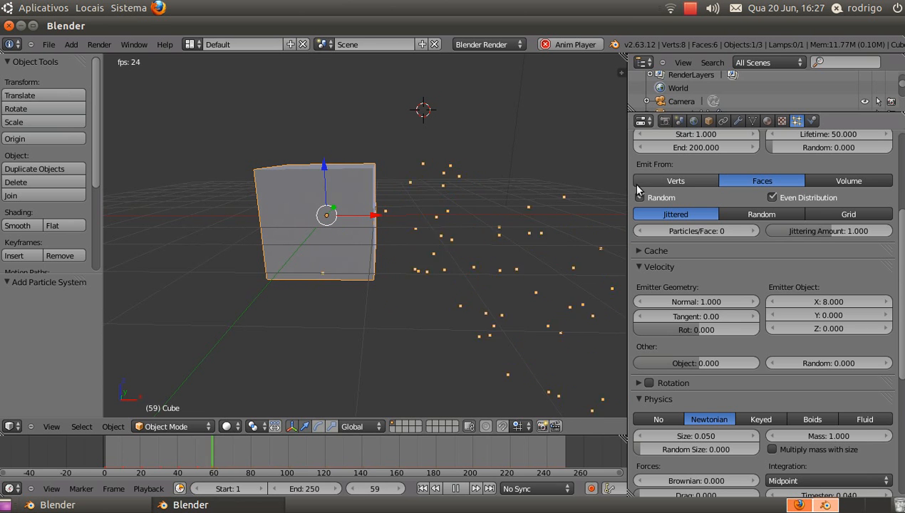
# - Set the emitter object's Z velocity to 3
pyautogui.click(829, 328)
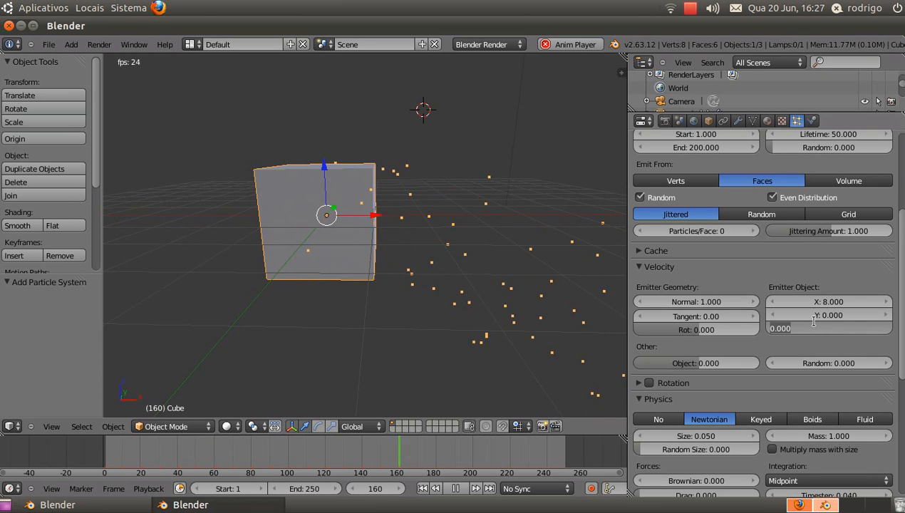
pyautogui.write('3')
pyautogui.press('Return')
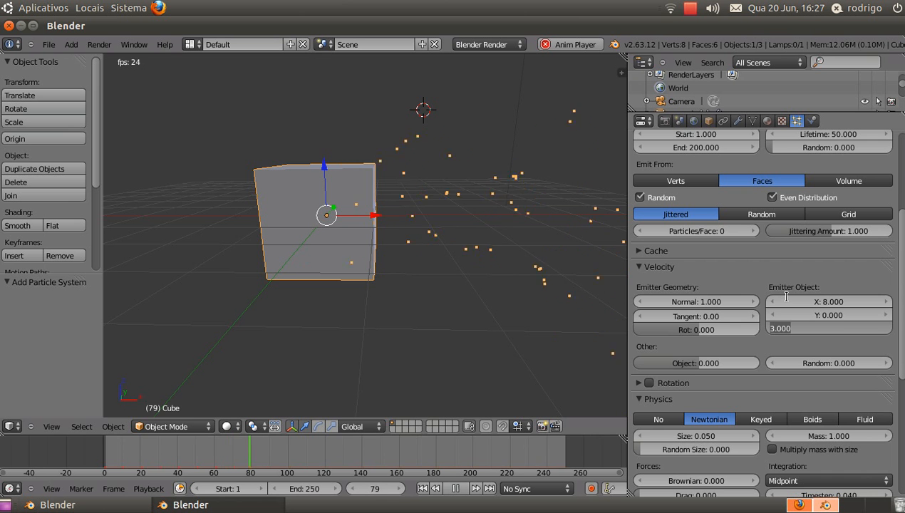
# - Set the emitter object's Z velocity to 10, view the particle arc and stop the animation
pyautogui.write('10')
pyautogui.press('Return')
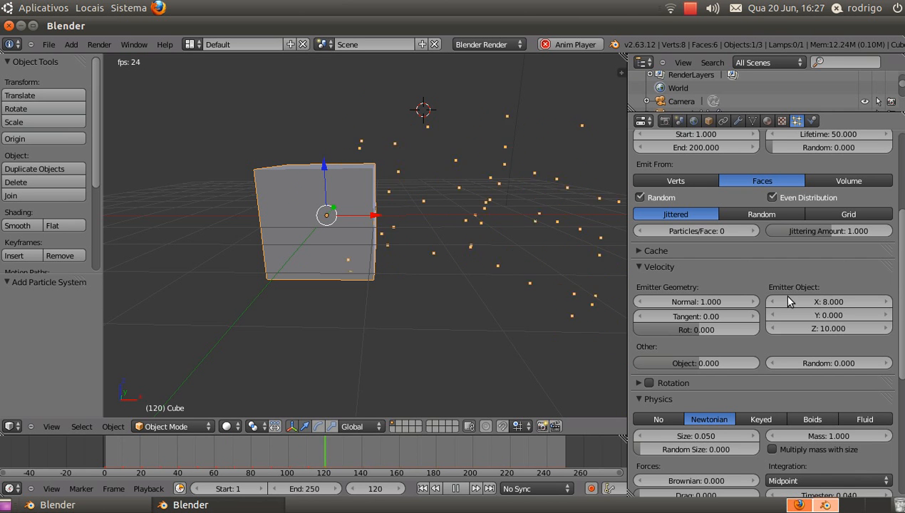
pyautogui.scroll(-5, 334, 270)
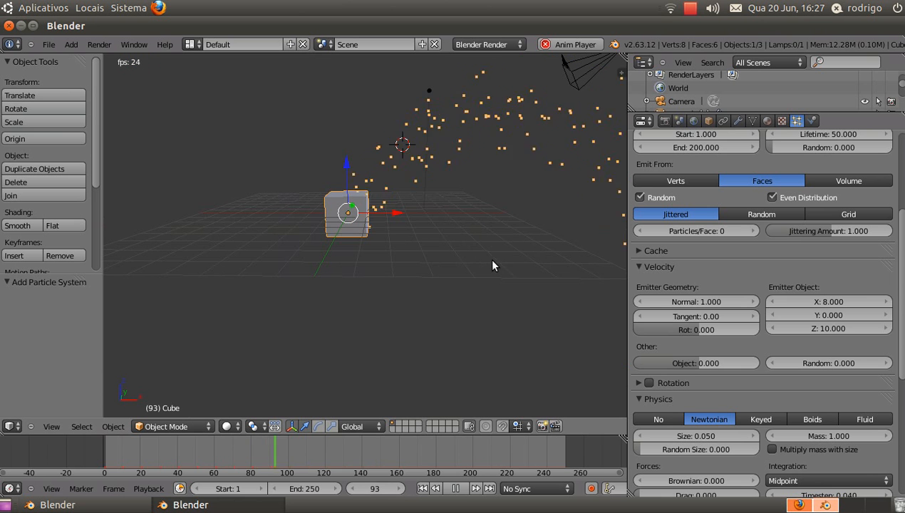
pyautogui.press('Escape')
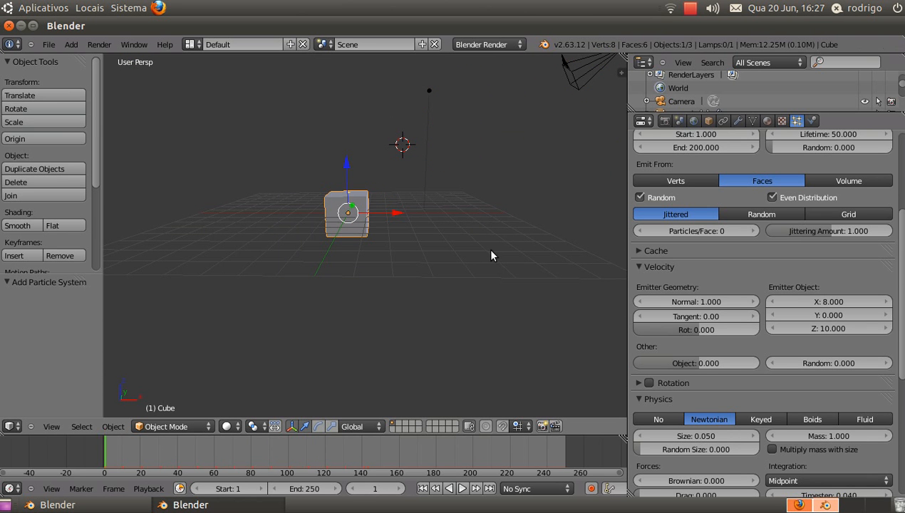
pyautogui.scroll(5, 397, 219)
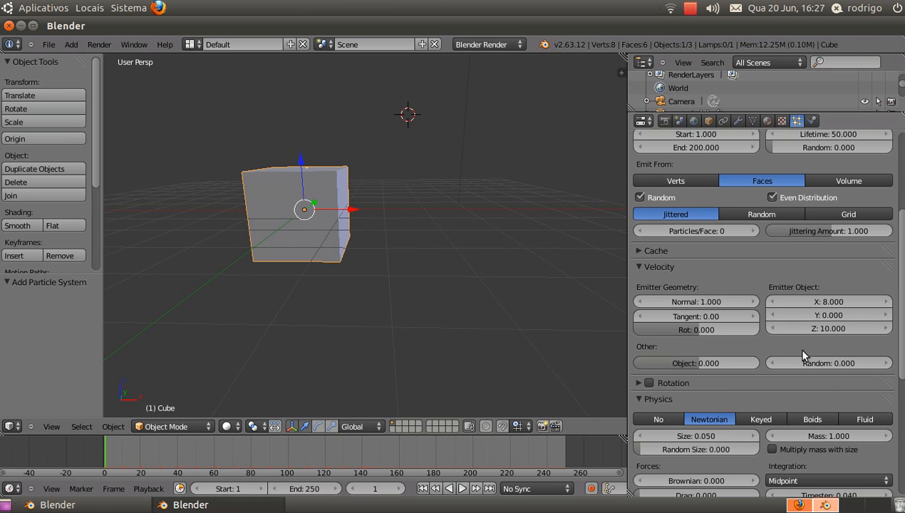
# - Play the animation to view the particles under Newtonian physics, and switch the particle physics type to No
pyautogui.scroll(-3, 725, 376)
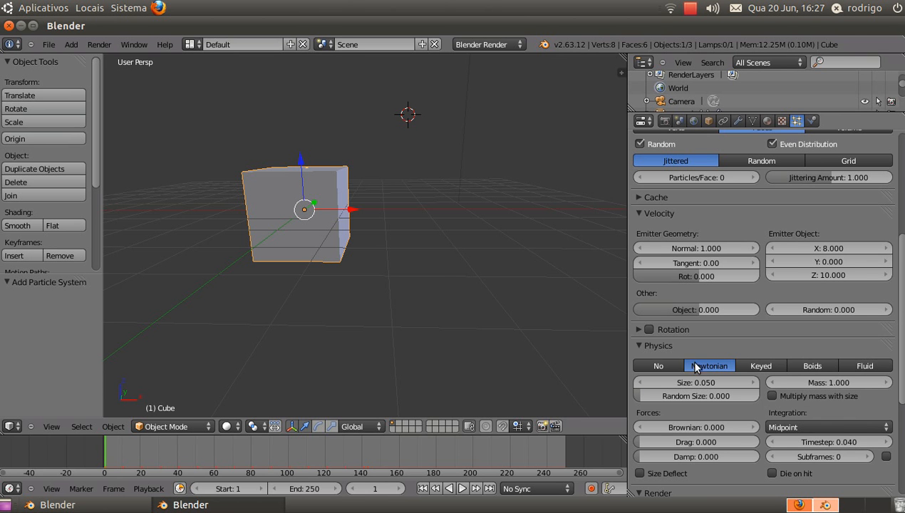
pyautogui.hotkey('alt', 'a')
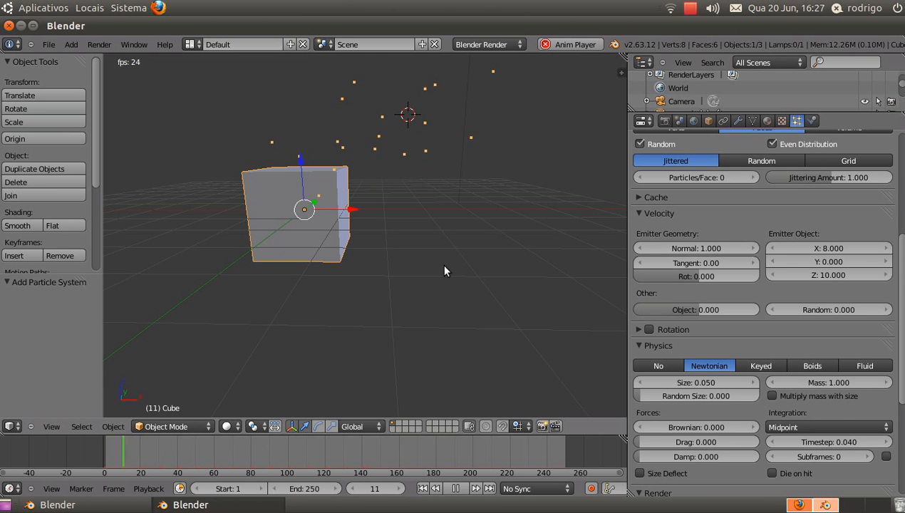
pyautogui.scroll(-5, 449, 208)
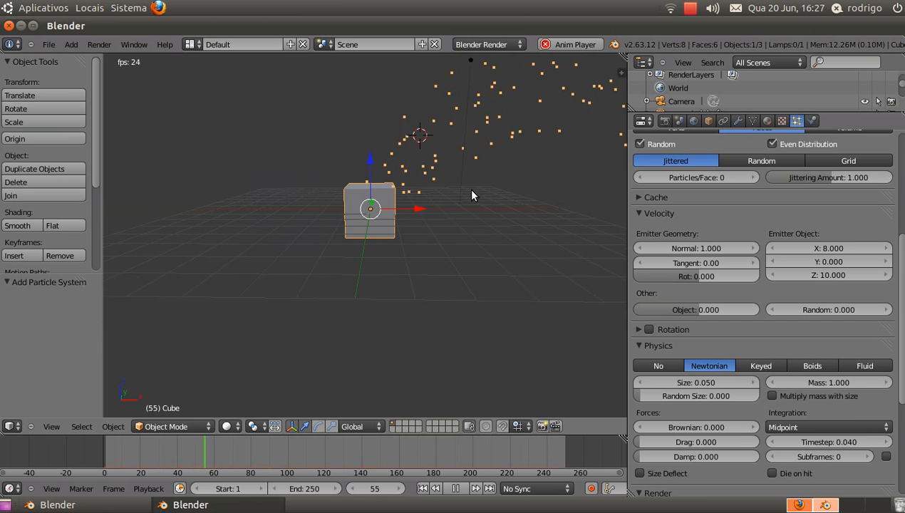
pyautogui.scroll(2, 467, 199)
pyautogui.keyDown('shift'); pyautogui.moveTo(457, 203); pyautogui.dragTo(400, 216, button='middle'); pyautogui.keyUp('shift')
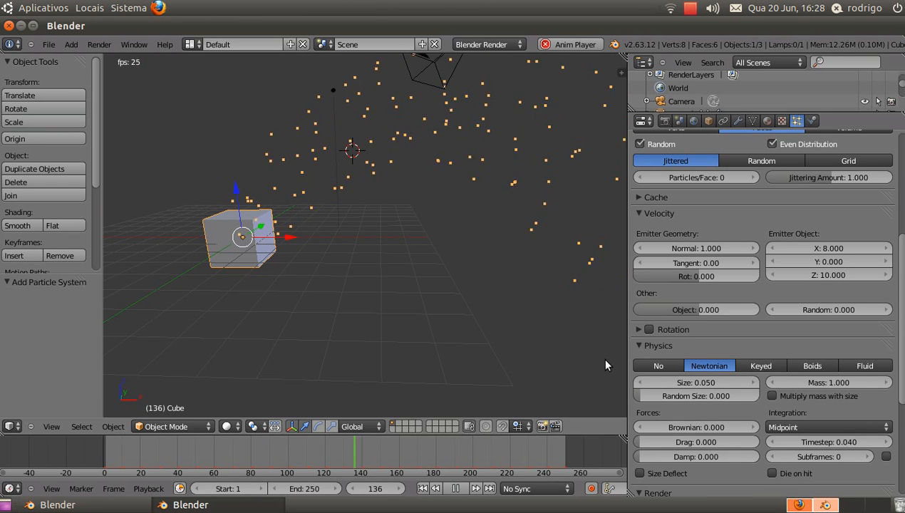
pyautogui.click(650, 366)
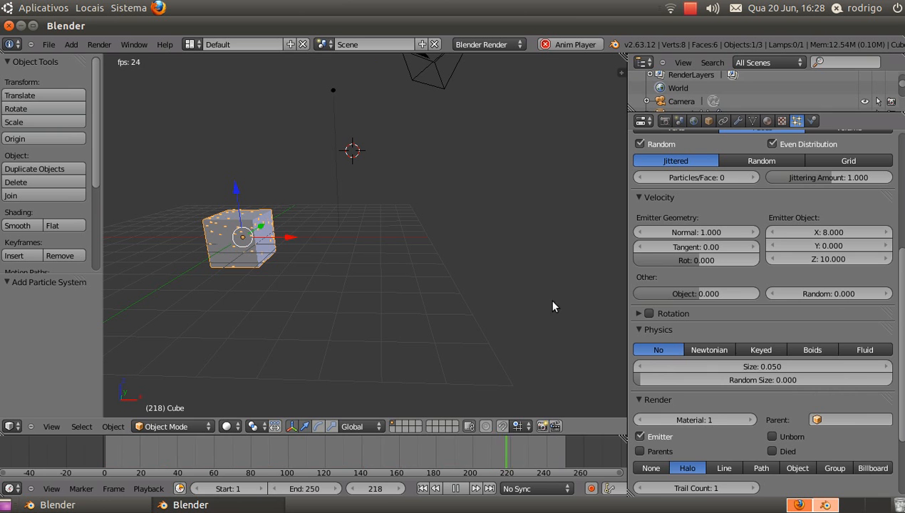
# - Try Fluid physics for the particles with a particle size of 1.019, and undo the size change
pyautogui.click(865, 350)
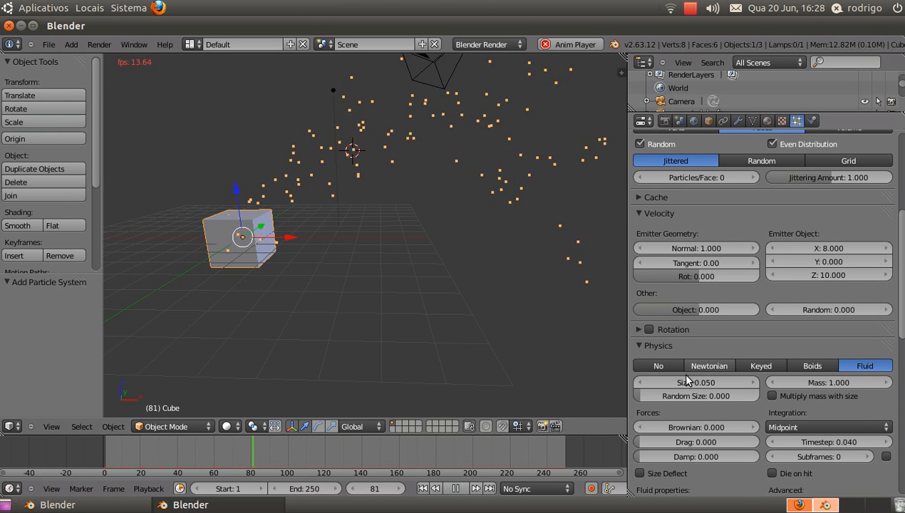
pyautogui.moveTo(704, 383); pyautogui.dragTo(698, 387)
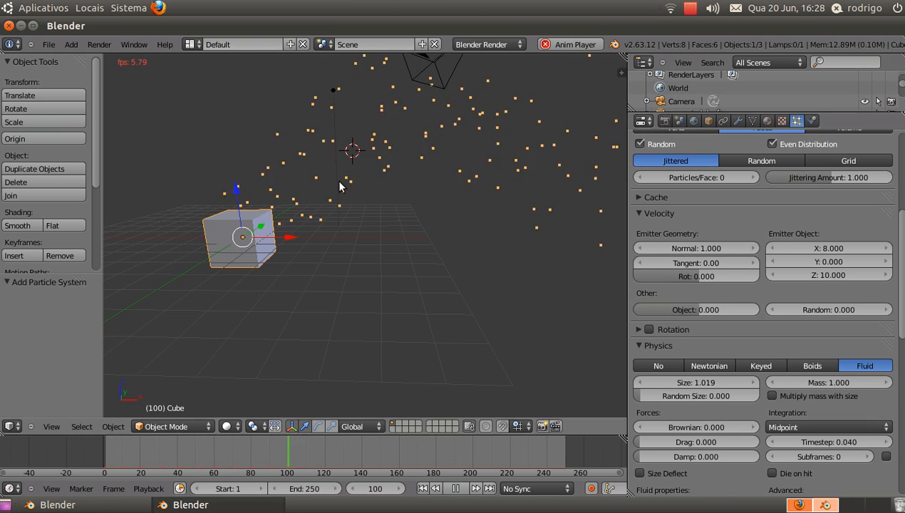
pyautogui.hotkey('ctrl', 'z')
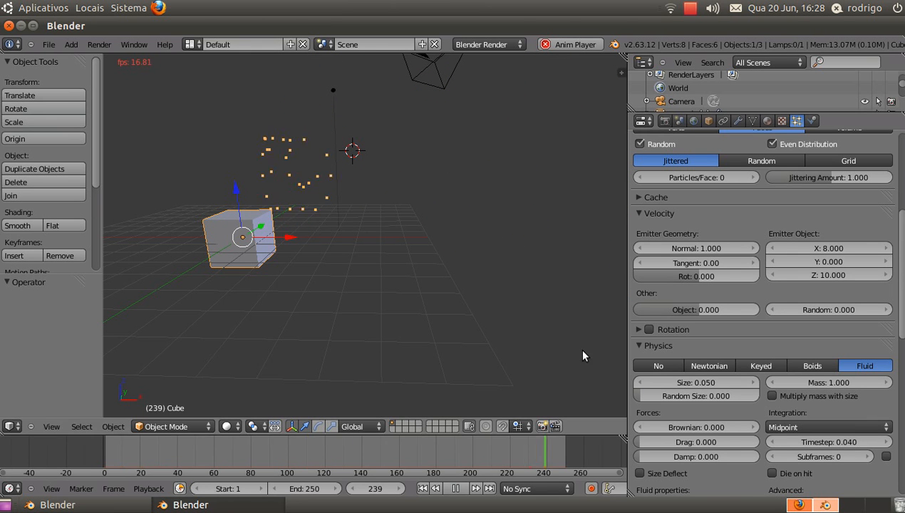
# - Switch the particle physics type to Newtonian, view the particle arc from several angles and stop the animation
pyautogui.click(703, 364)
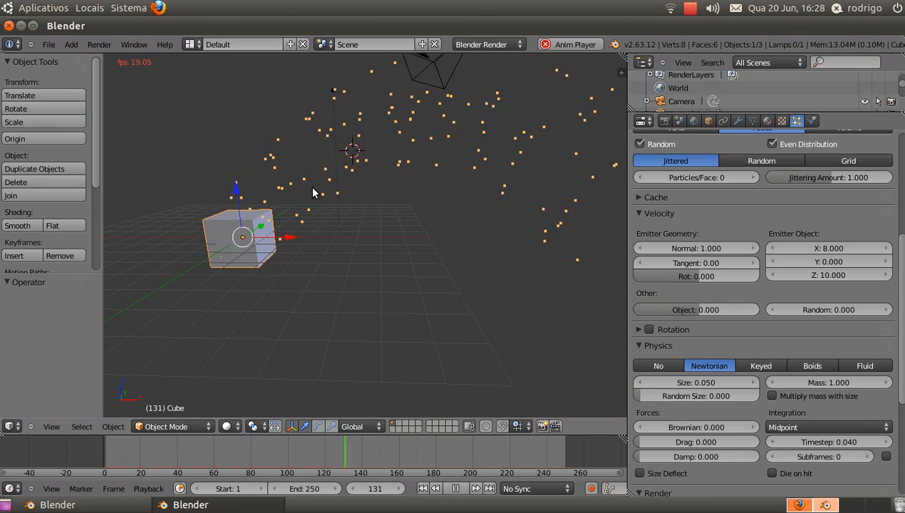
pyautogui.moveTo(442, 249); pyautogui.dragTo(520, 246, button='middle')
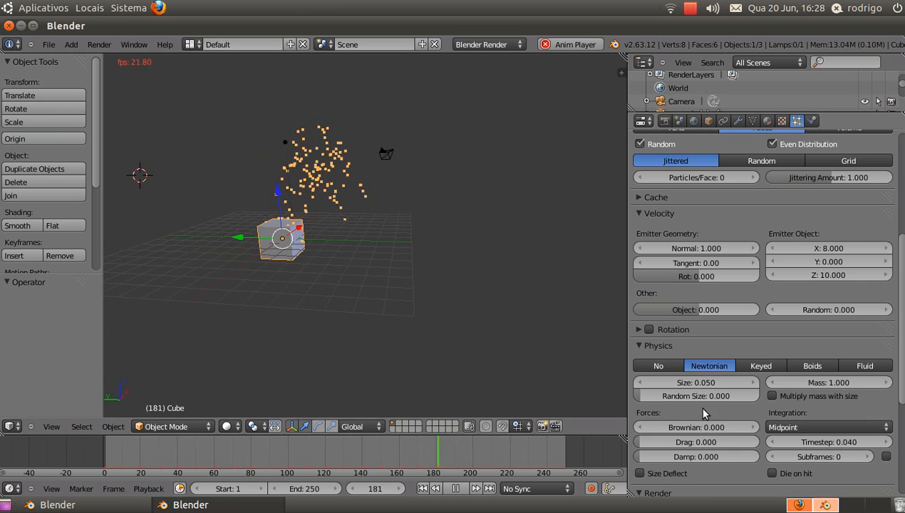
pyautogui.moveTo(685, 429); pyautogui.dragTo(700, 429)
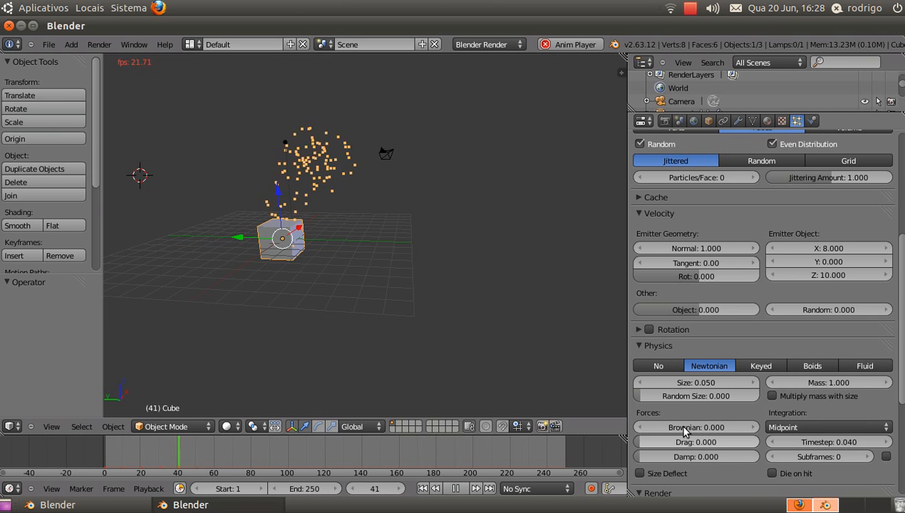
pyautogui.scroll(-1, 872, 448)
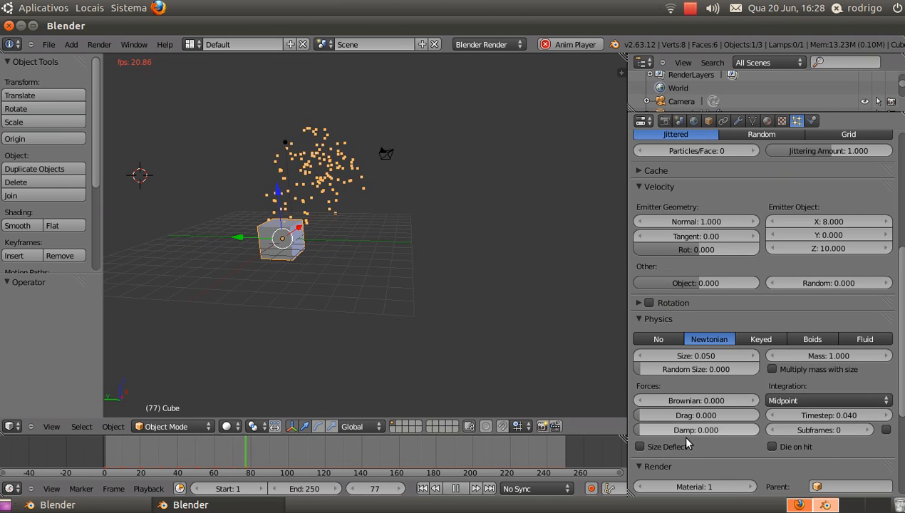
pyautogui.moveTo(428, 282); pyautogui.dragTo(422, 256, button='middle')
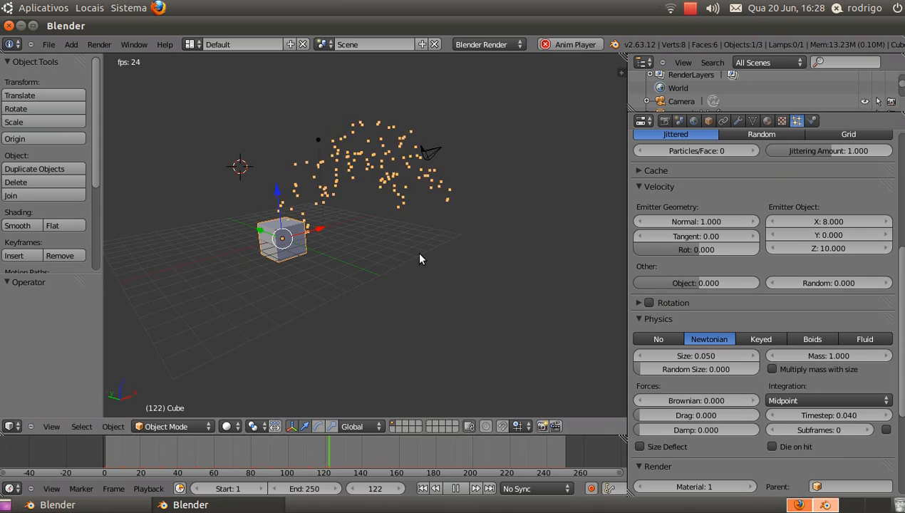
pyautogui.press('Escape')
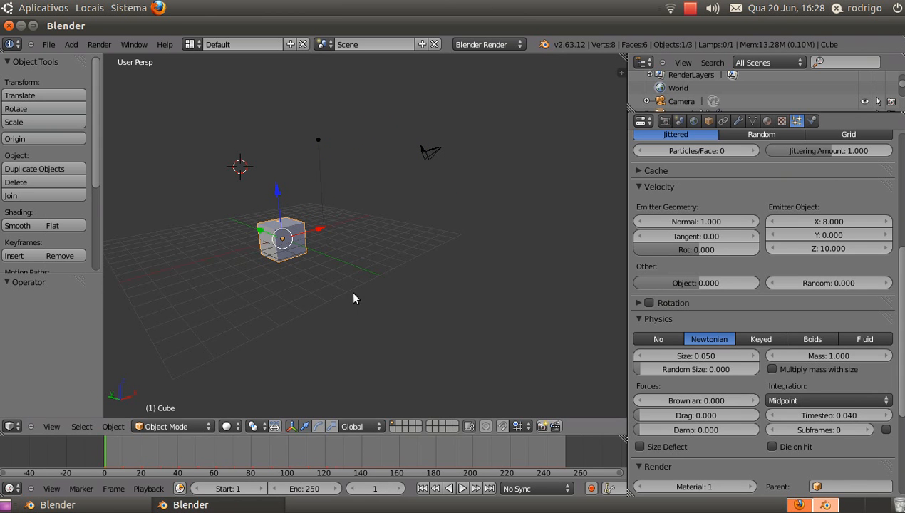
# - Add a Monkey mesh to the scene at the 3D cursor
pyautogui.moveTo(343, 280); pyautogui.dragTo(354, 296, button='middle')
pyautogui.scroll(3, 326, 278)
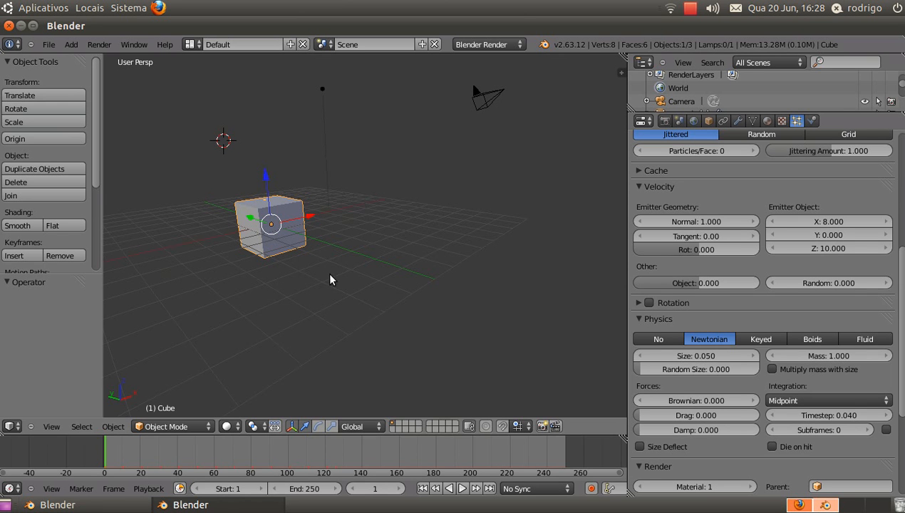
pyautogui.hotkey('shift', 'a')
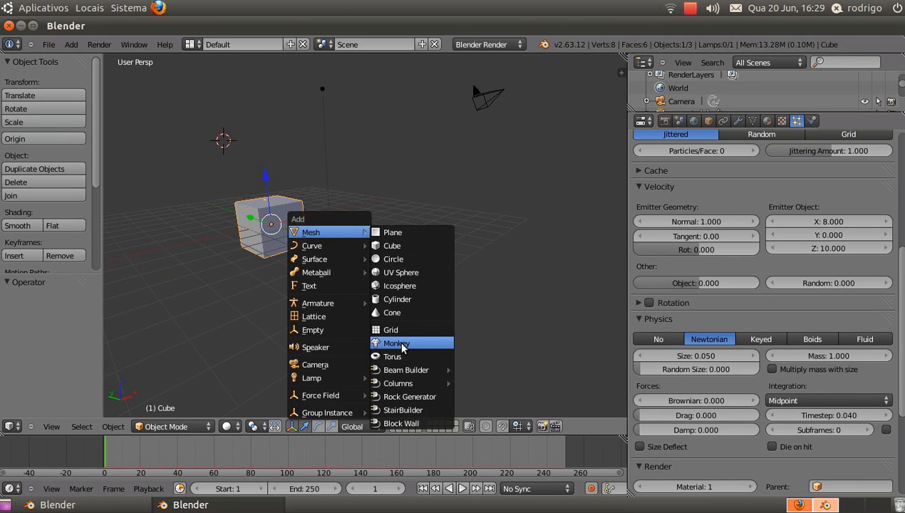
pyautogui.click(399, 343)
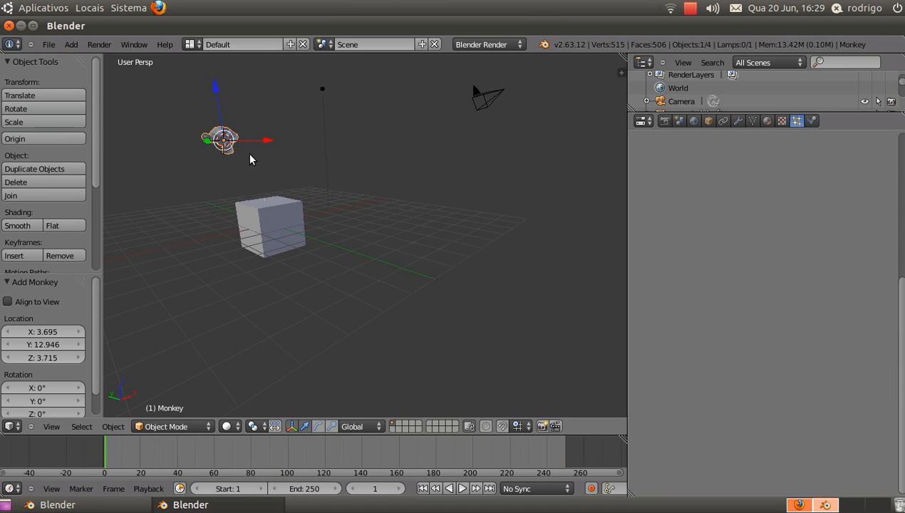
# - Switch the 3D view to orthographic projection and apply smooth shading to the monkey
pyautogui.scroll(9, 238, 148)
pyautogui.scroll(-3, 227, 193)
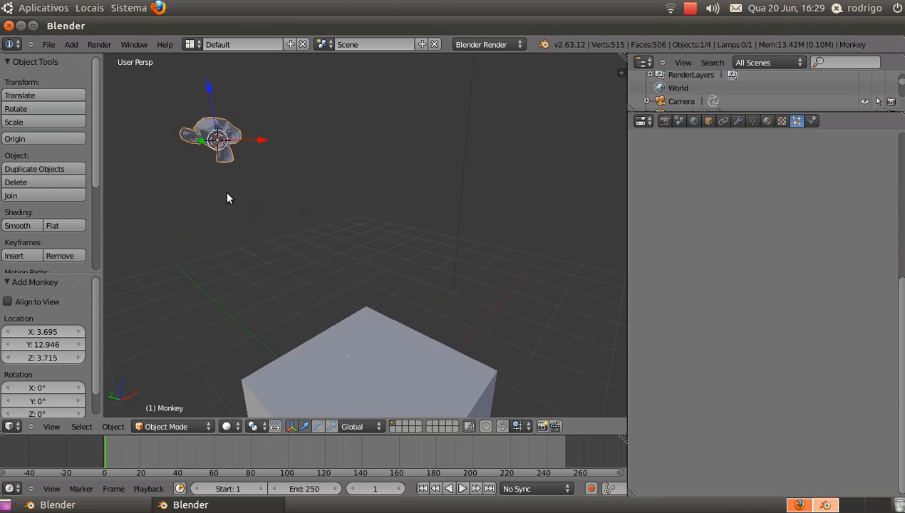
pyautogui.press('KP_5')
pyautogui.scroll(-6, 221, 189)
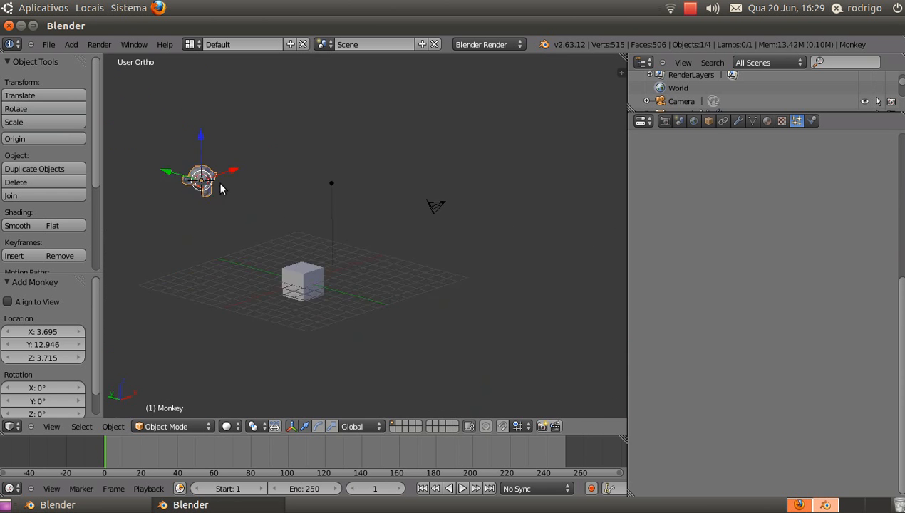
pyautogui.scroll(8, 221, 189)
pyautogui.scroll(-2, 314, 259)
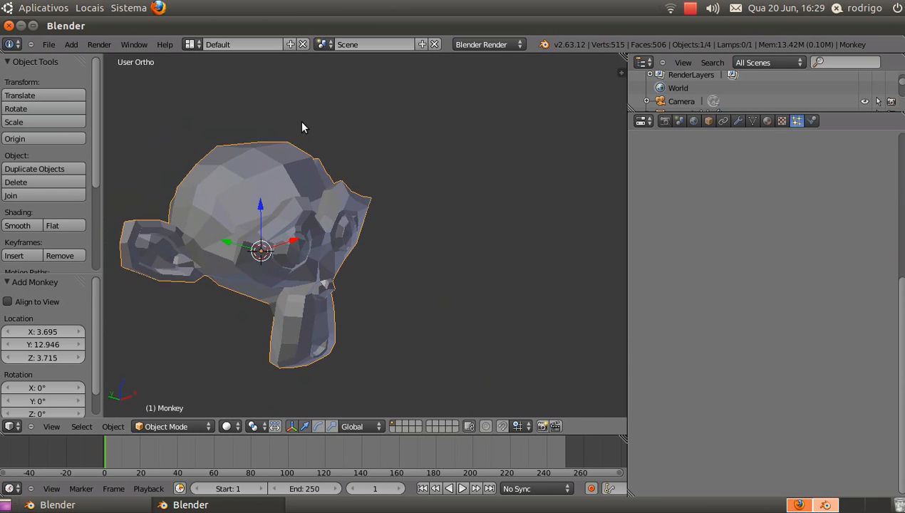
pyautogui.scroll(-3, 403, 311)
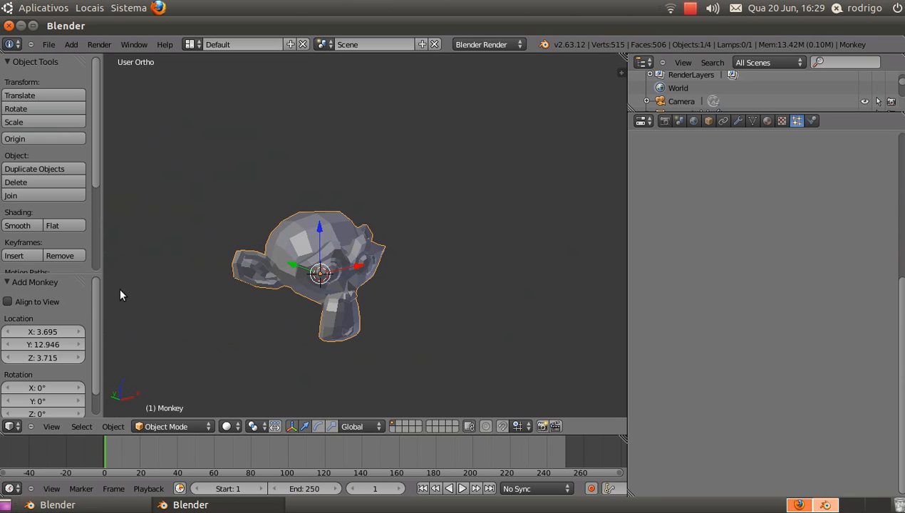
pyautogui.click(18, 226)
pyautogui.scroll(-3, 385, 254)
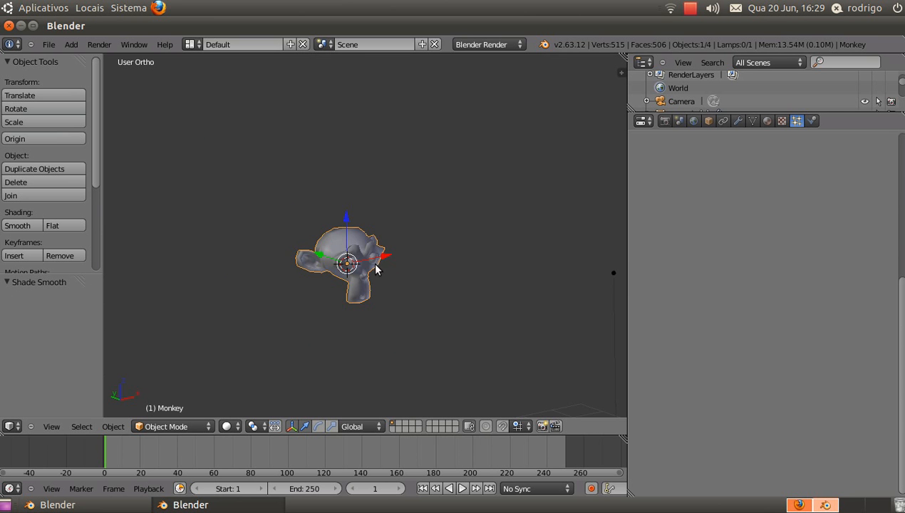
# - Select the cube and set its particle system to render the particles as Object
pyautogui.moveTo(384, 257); pyautogui.dragTo(389, 310, button='middle')
pyautogui.scroll(-3, 363, 285)
pyautogui.keyDown('shift'); pyautogui.moveTo(442, 342); pyautogui.dragTo(430, 269, button='middle'); pyautogui.keyUp('shift')
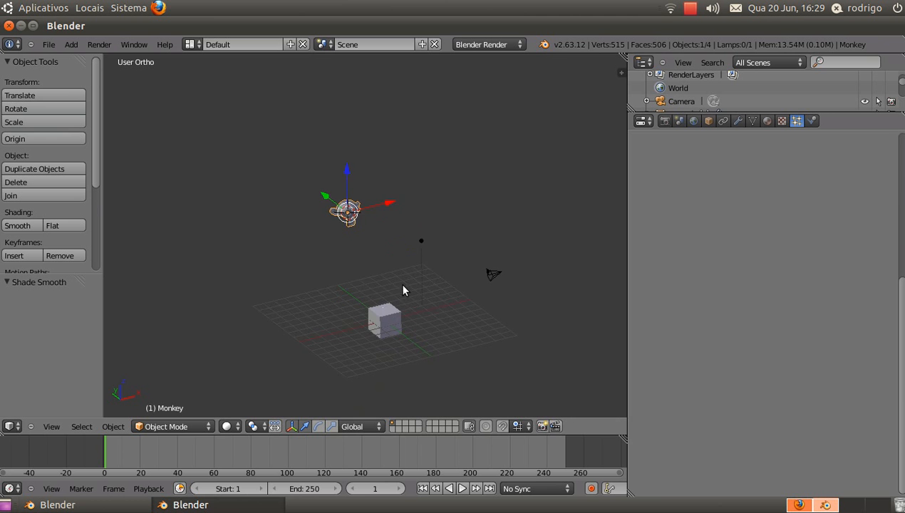
pyautogui.scroll(7, 364, 360)
pyautogui.scroll(-3, 414, 284)
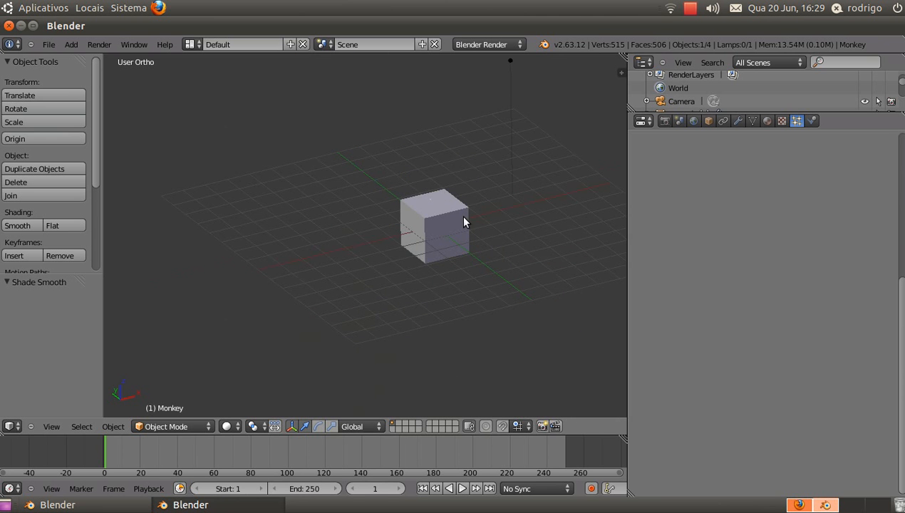
pyautogui.keyDown('shift'); pyautogui.moveTo(457, 217); pyautogui.dragTo(382, 318, button='middle'); pyautogui.keyUp('shift')
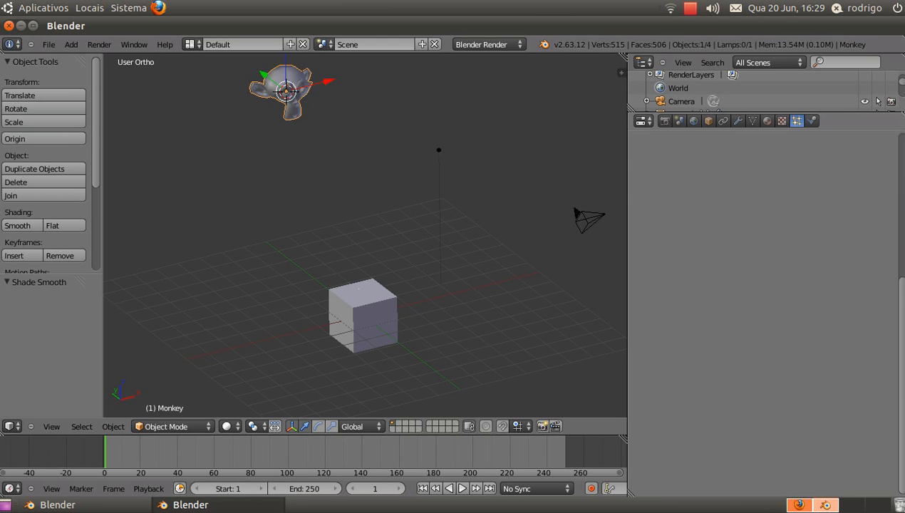
pyautogui.moveTo(901, 300); pyautogui.dragTo(903, 144)
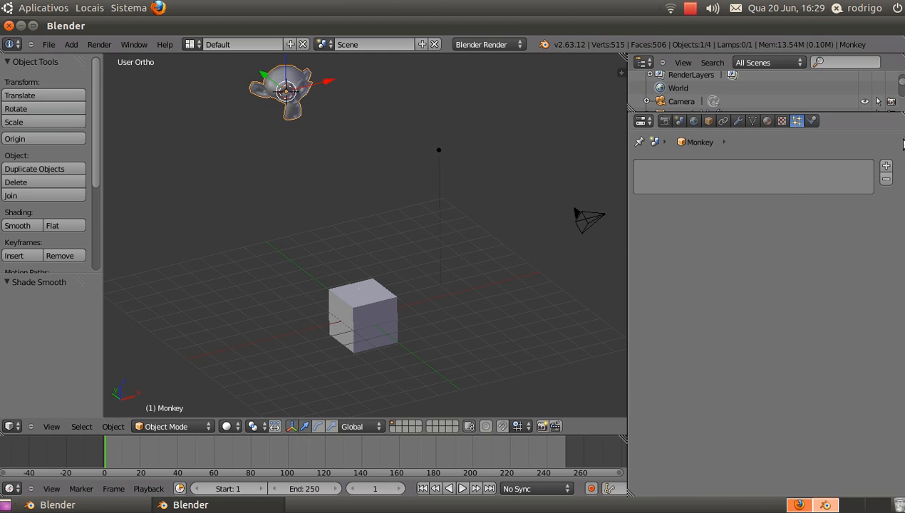
pyautogui.rightClick(359, 300)
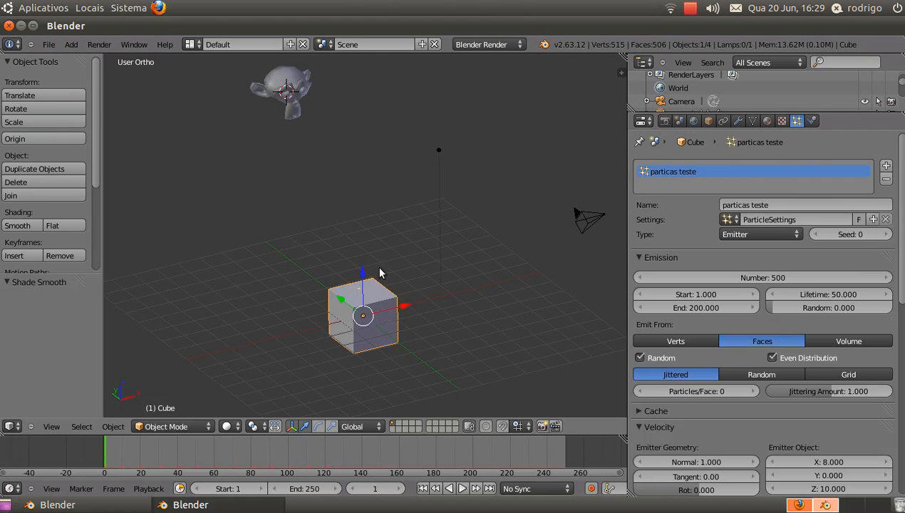
pyautogui.scroll(-5, 851, 348)
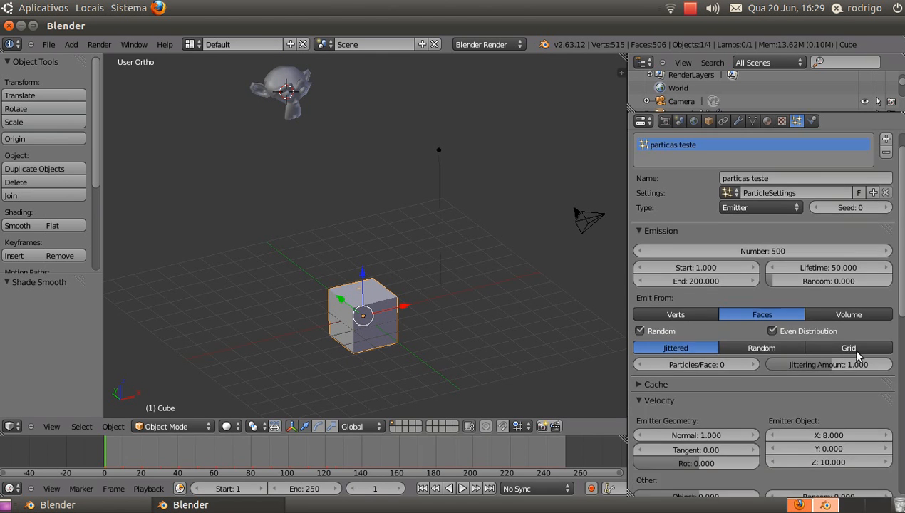
pyautogui.scroll(-9, 690, 271)
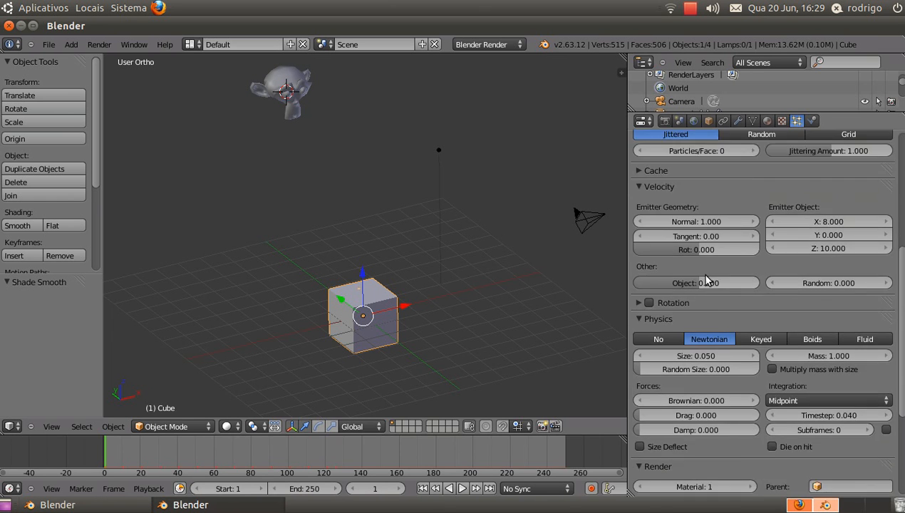
pyautogui.scroll(-2, 700, 341)
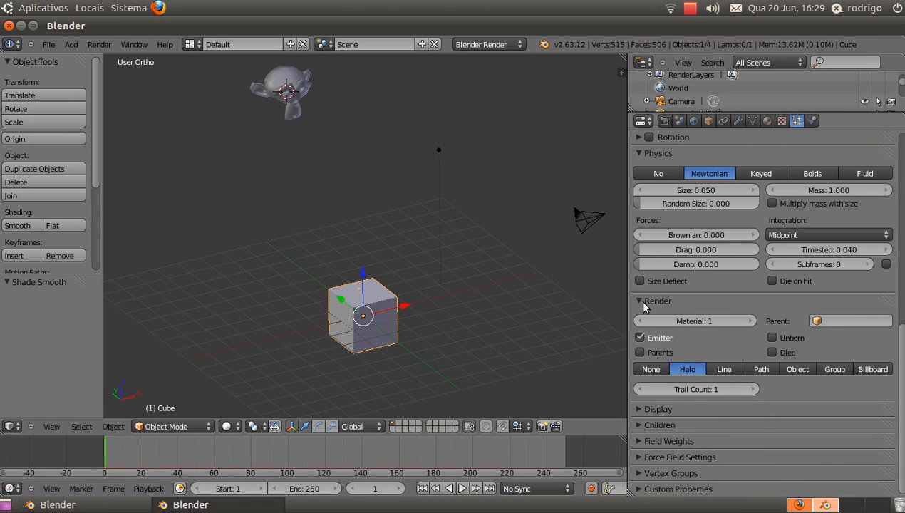
pyautogui.click(799, 369)
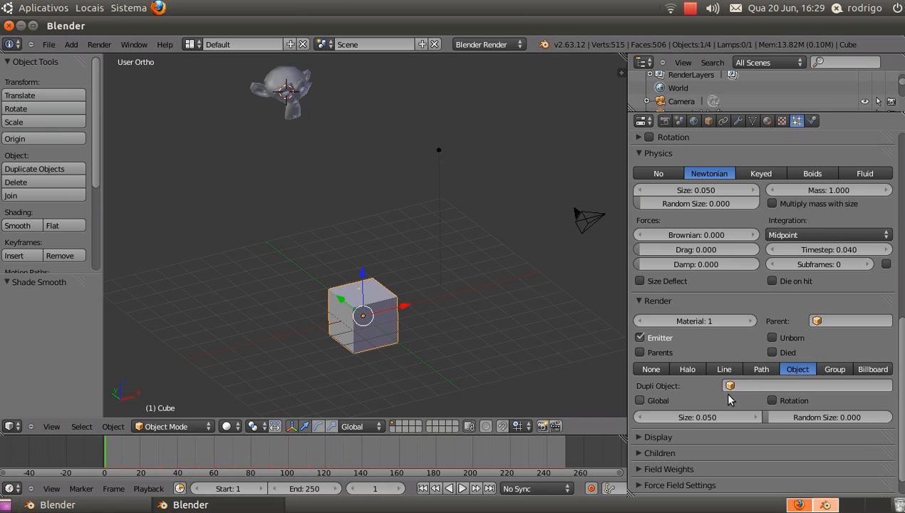
# - Assign Monkey as the Dupli Object of the cube's particle system
pyautogui.click(775, 387)
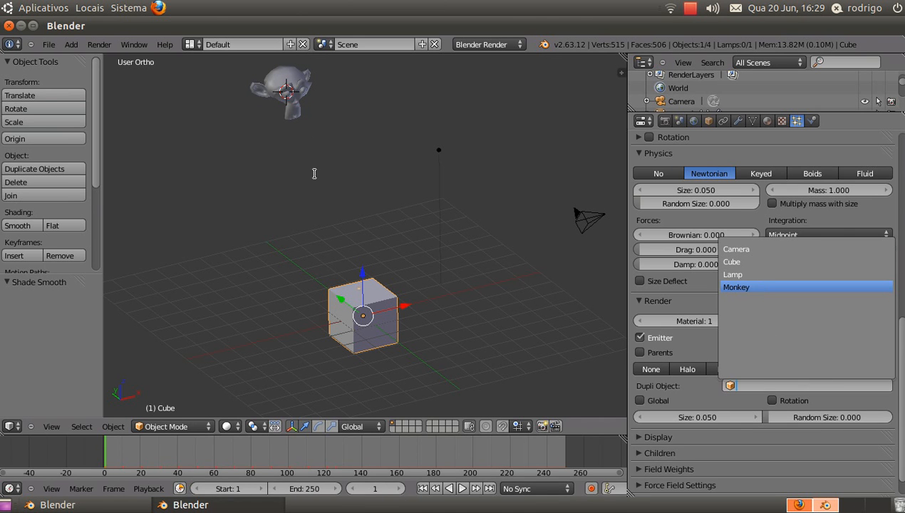
pyautogui.rightClick(291, 82)
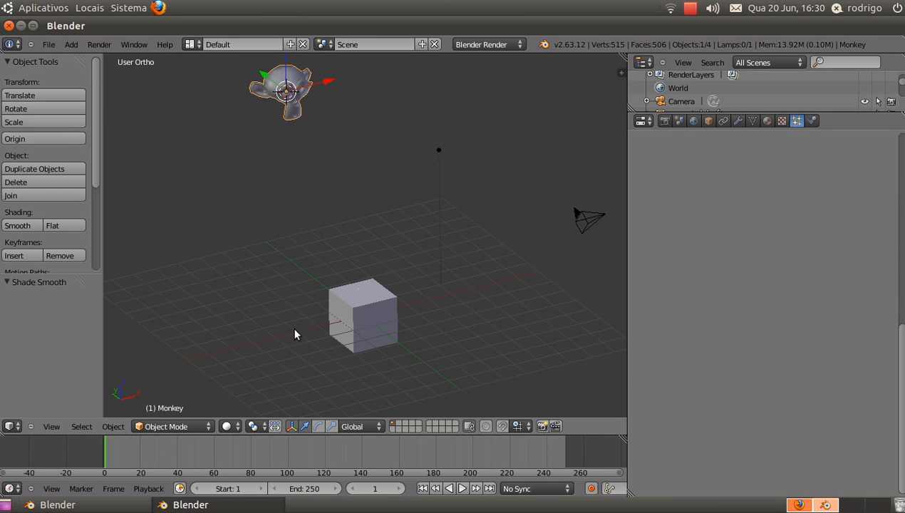
pyautogui.rightClick(361, 313)
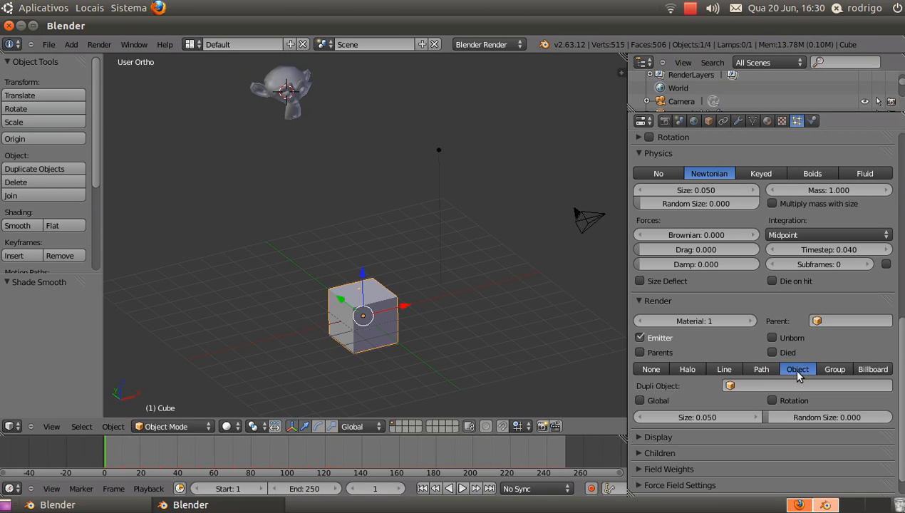
pyautogui.click(772, 387)
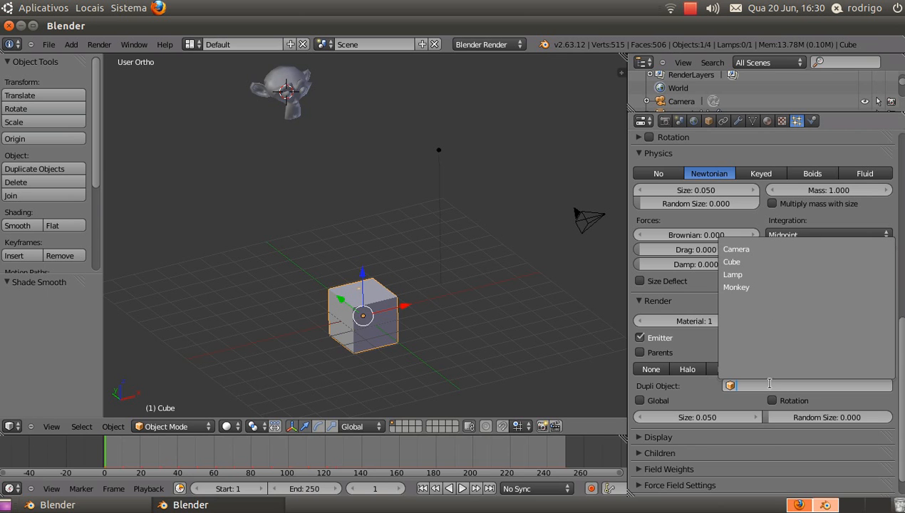
pyautogui.click(770, 286)
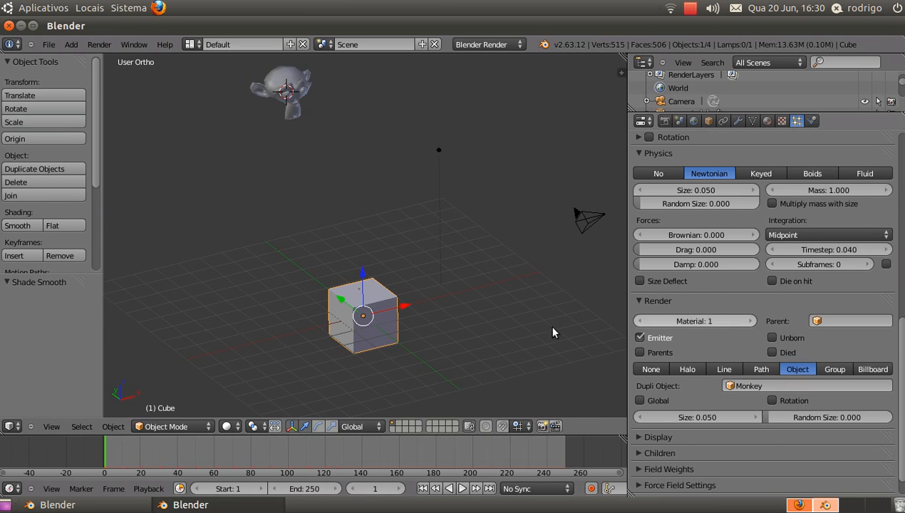
# - Play the animation and examine the monkey-shaped particles emitted from the cube up close
pyautogui.click(462, 489)
pyautogui.scroll(5, 431, 256)
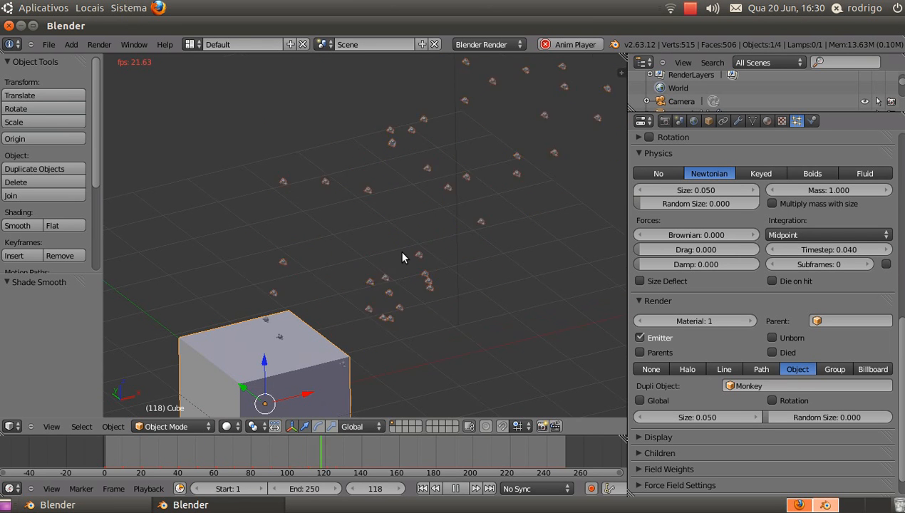
pyautogui.scroll(4, 399, 250)
pyautogui.scroll(-6, 401, 251)
pyautogui.scroll(-2, 410, 255)
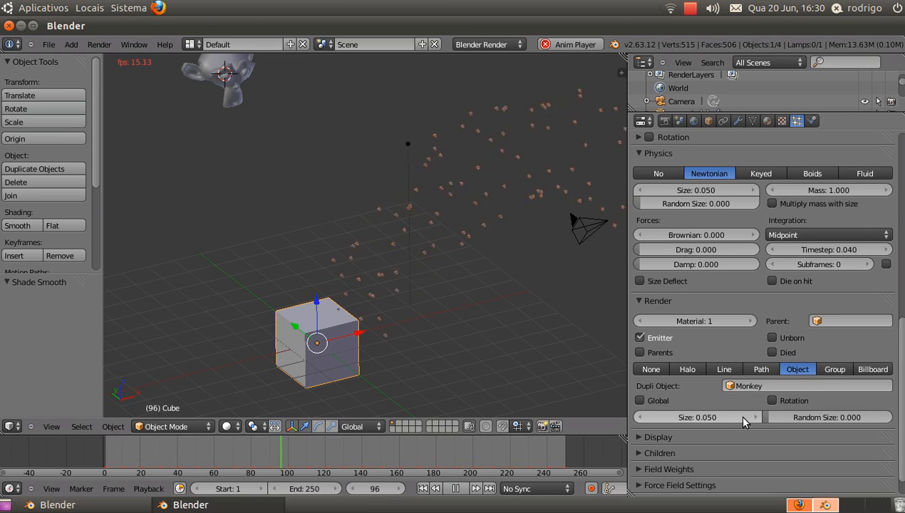
# - Increase the particle size to 0.441 and view the enlarged monkey particles beside the cube
pyautogui.moveTo(672, 419); pyautogui.dragTo(716, 421)
pyautogui.scroll(3, 463, 273)
pyautogui.keyDown('shift'); pyautogui.moveTo(417, 244); pyautogui.dragTo(316, 201, button='middle'); pyautogui.keyUp('shift')
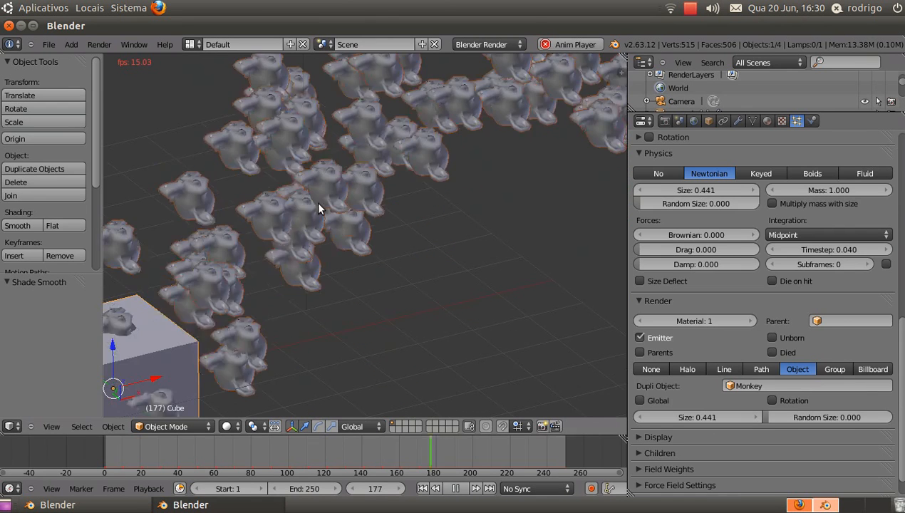
pyautogui.scroll(12, 859, 238)
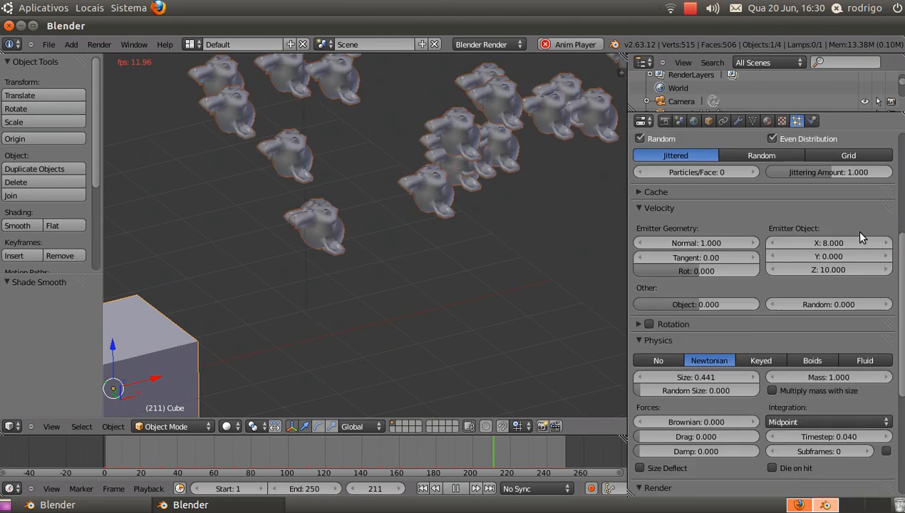
# - Set the particle system's emission number to 100 and view the sparser stream of monkeys around the cube
pyautogui.click(770, 278)
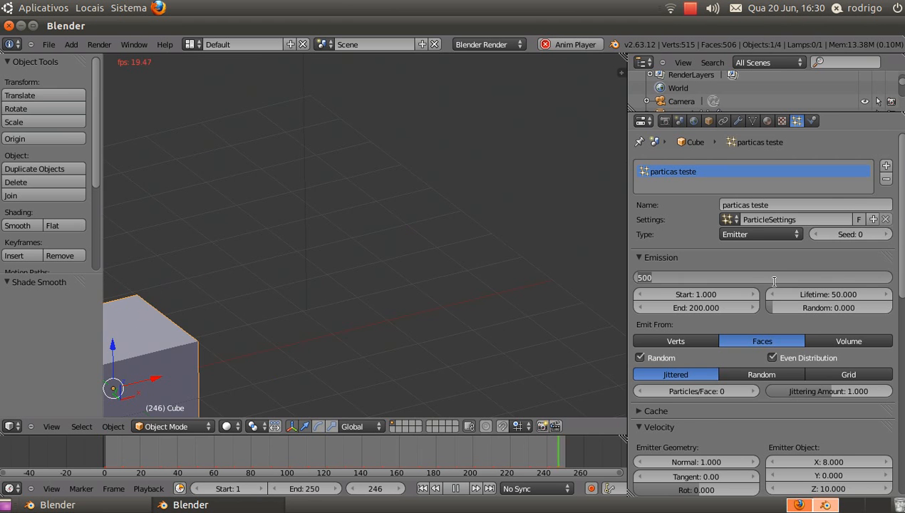
pyautogui.write('100')
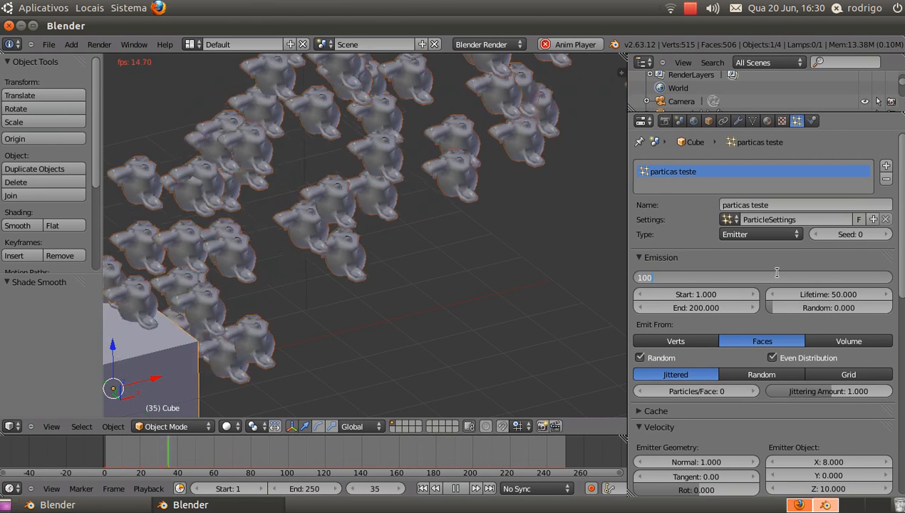
pyautogui.press('Return')
pyautogui.scroll(-3, 428, 243)
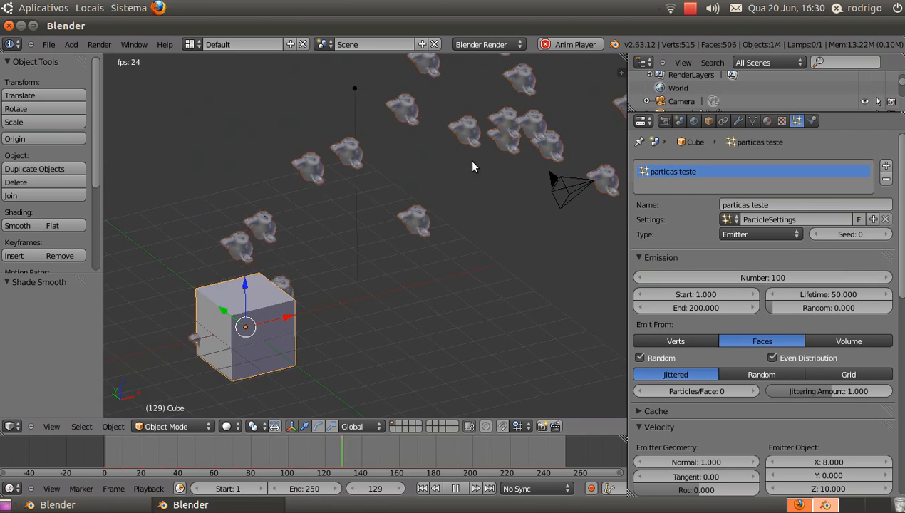
pyautogui.scroll(-4, 469, 164)
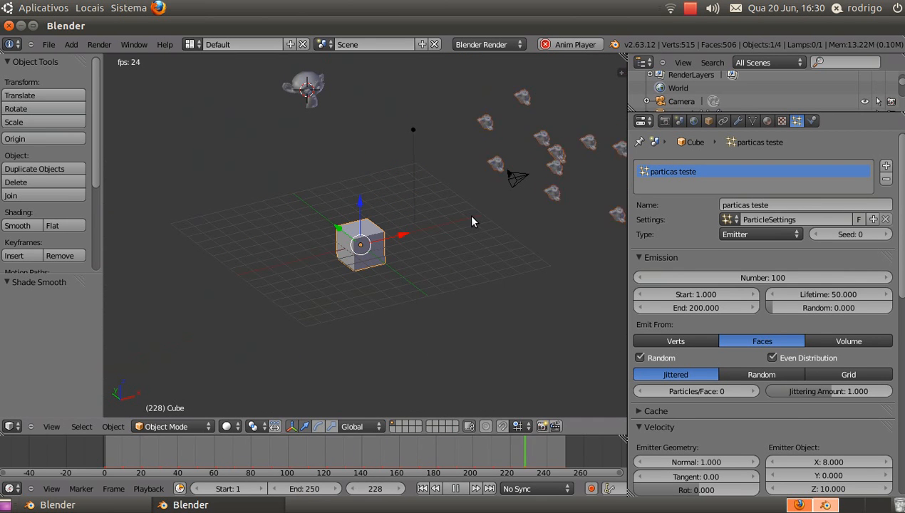
# - Enable Rotation for the Monkey dupli object in the particle render settings and view the monkeys' orientation up close
pyautogui.scroll(-8, 786, 385)
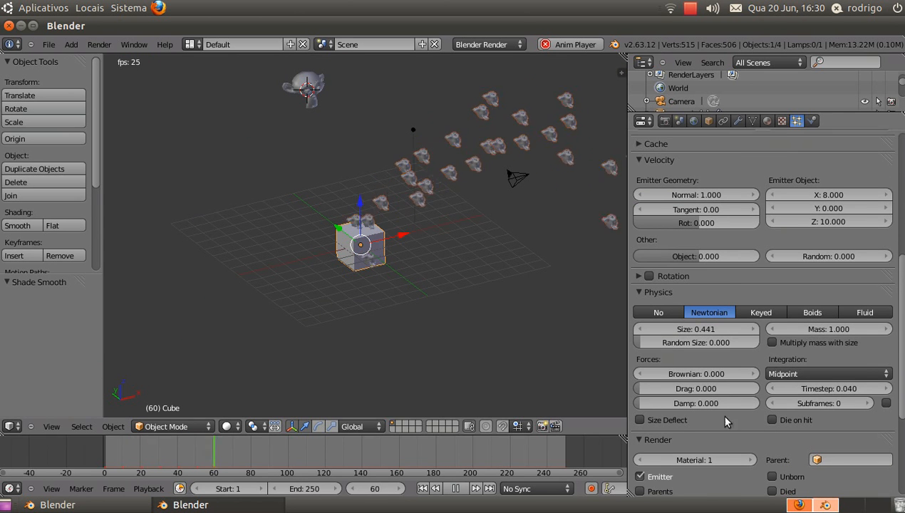
pyautogui.scroll(-1, 790, 403)
pyautogui.scroll(-5, 788, 399)
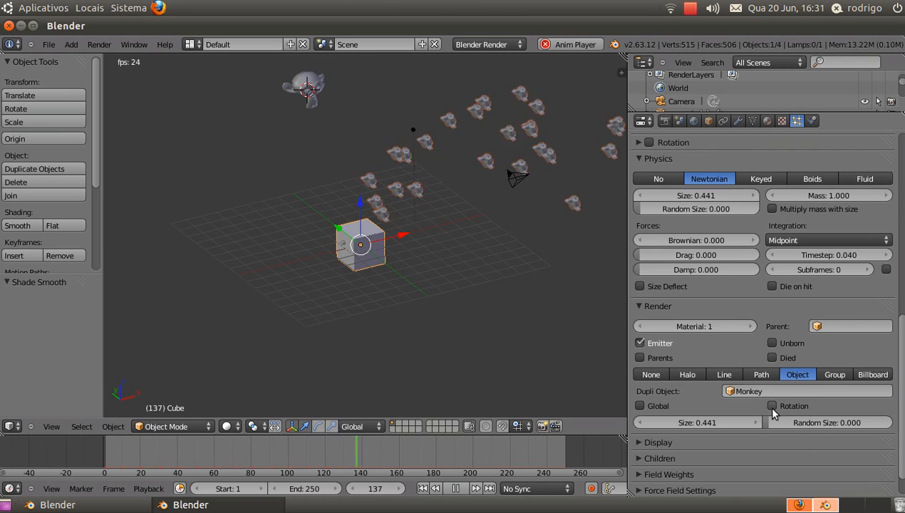
pyautogui.click(770, 406)
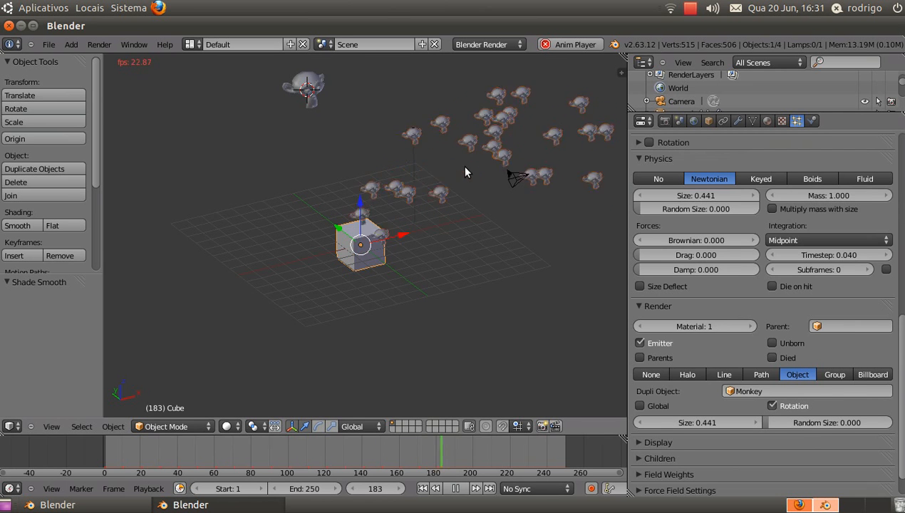
pyautogui.scroll(3, 452, 173)
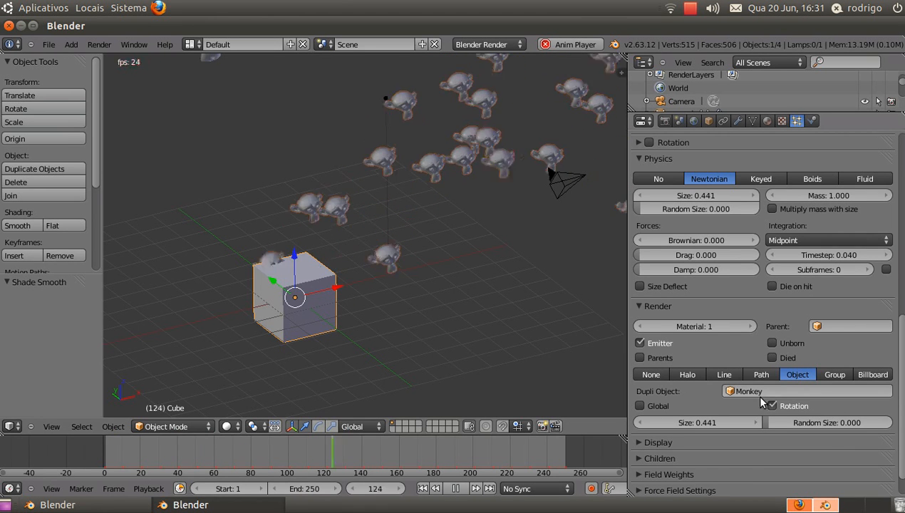
# - Try a particle display percentage of 24 in the Display settings and restore it to 100
pyautogui.click(654, 438)
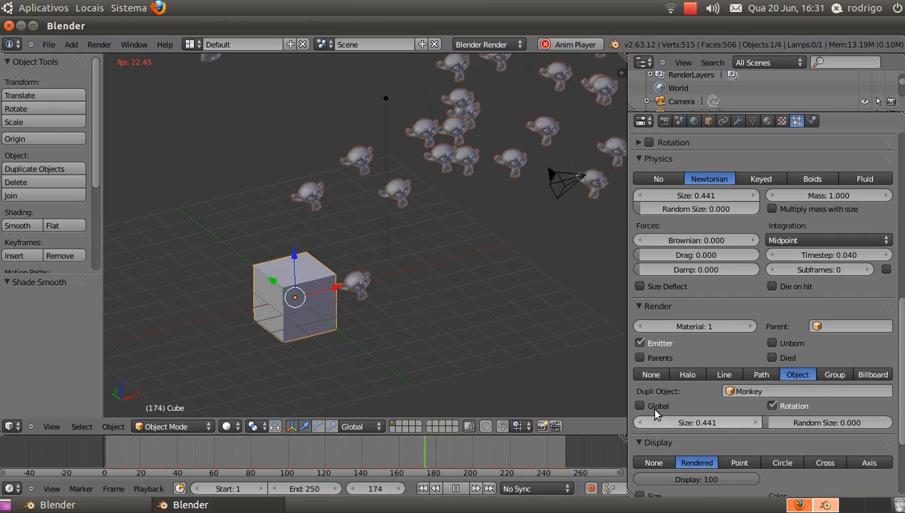
pyautogui.scroll(-5, 650, 410)
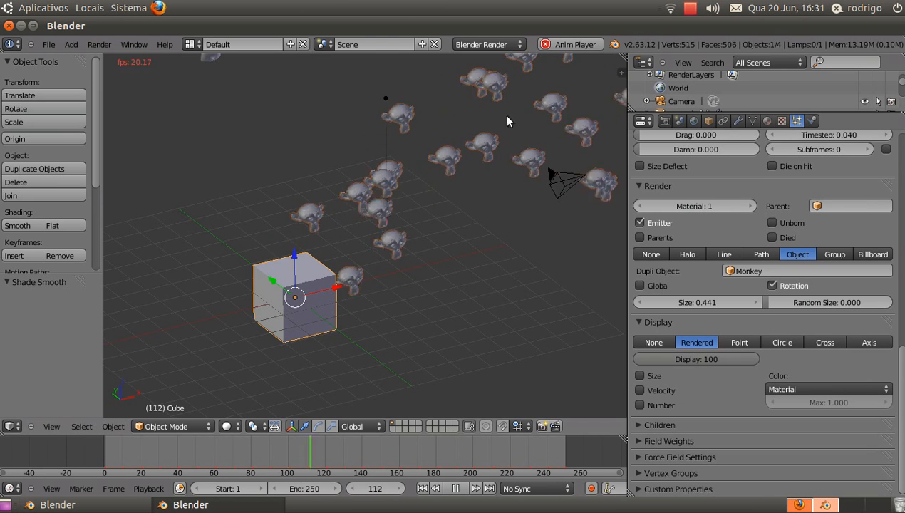
pyautogui.scroll(-2, 475, 166)
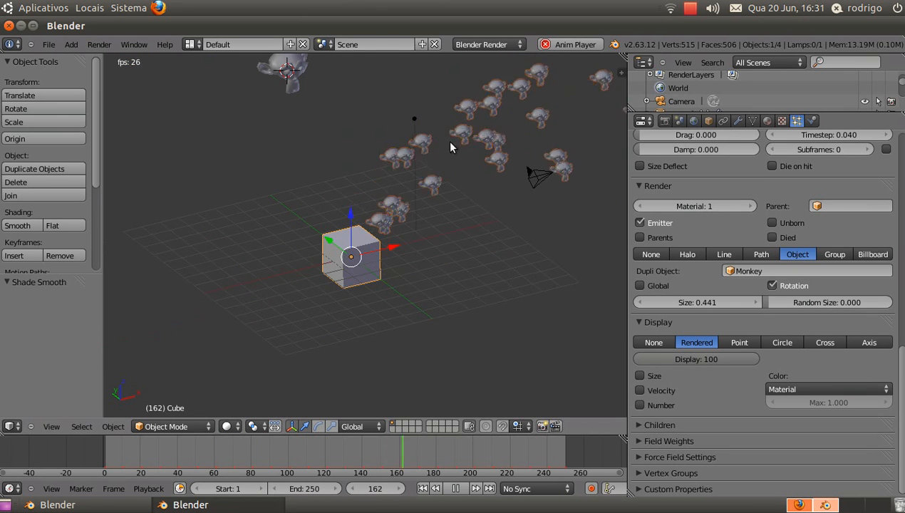
pyautogui.keyDown('shift'); pyautogui.moveTo(450, 163); pyautogui.dragTo(348, 180, button='middle'); pyautogui.keyUp('shift')
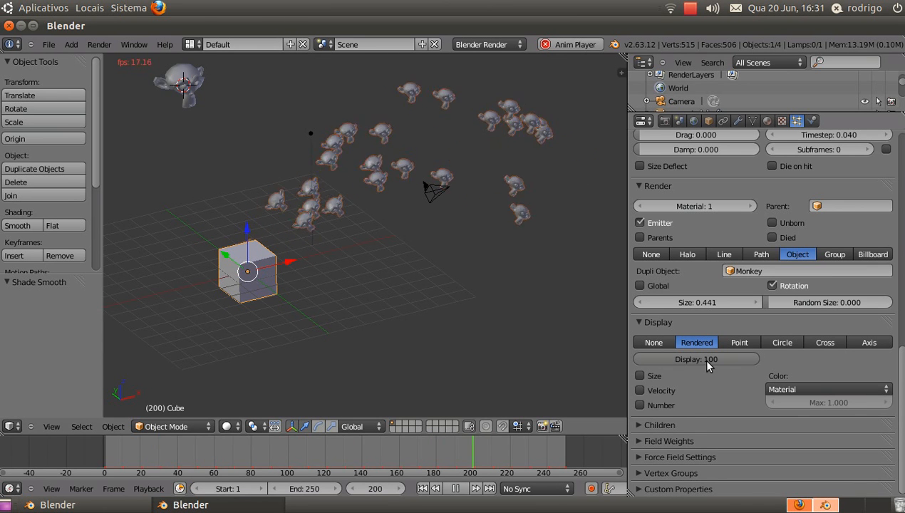
pyautogui.moveTo(719, 357); pyautogui.dragTo(650, 361)
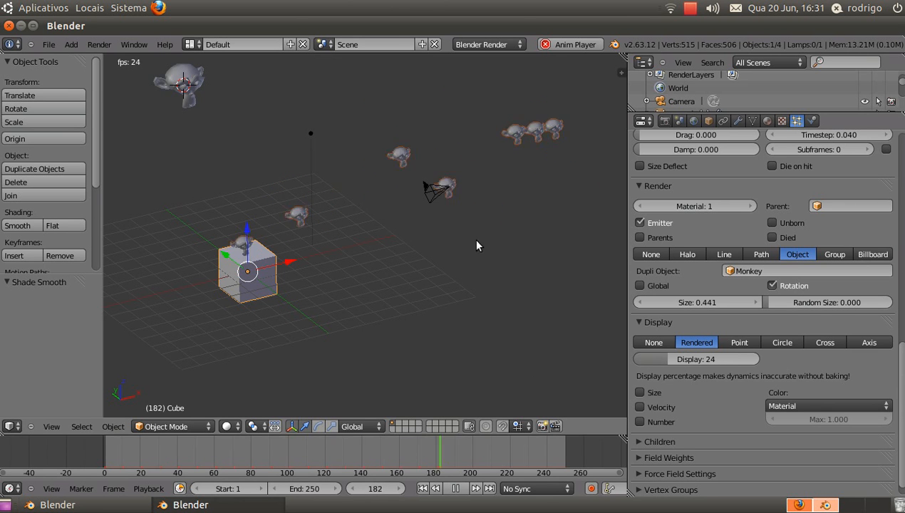
pyautogui.moveTo(720, 359); pyautogui.dragTo(827, 371)
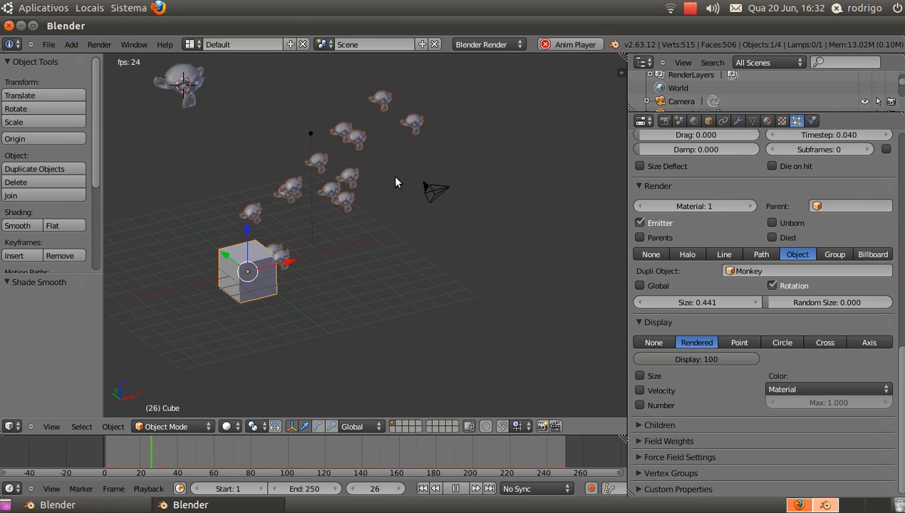
# - Stop the animation playback and return to frame 1
pyautogui.press('Escape')
pyautogui.scroll(3, 261, 194)
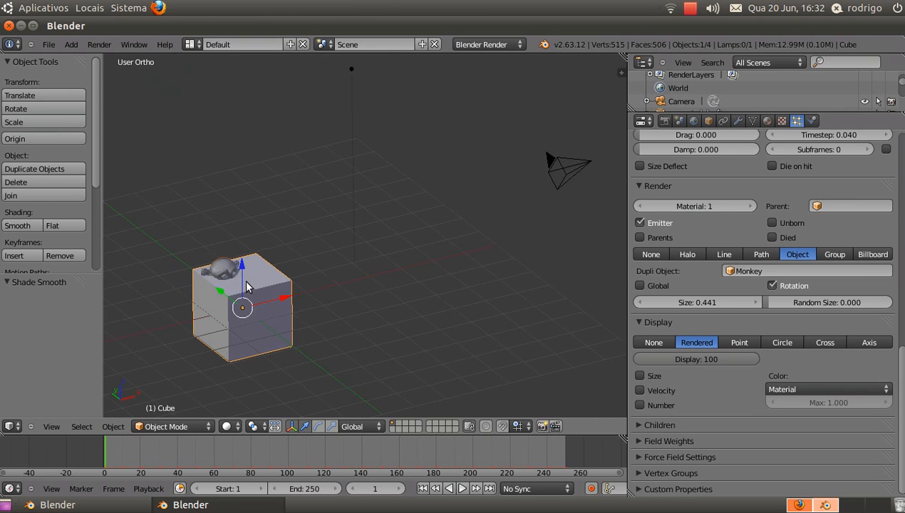
pyautogui.scroll(-5, 243, 236)
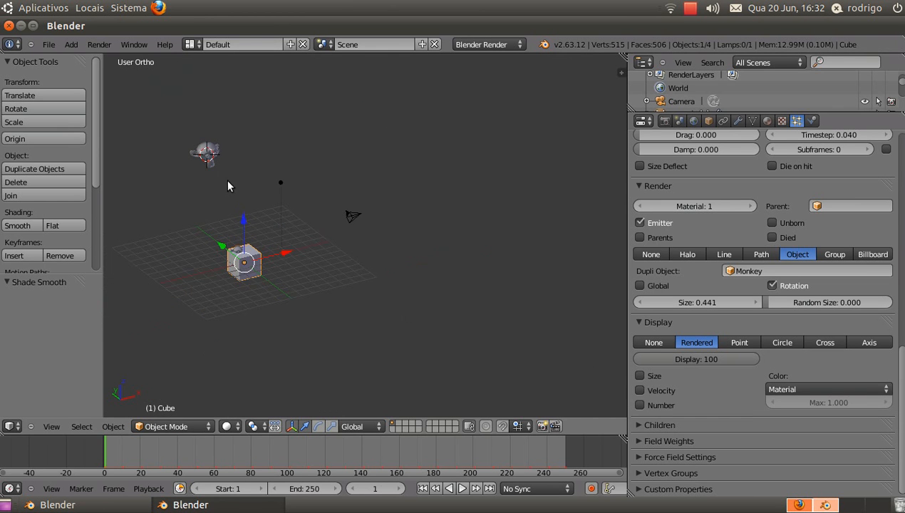
# - Add a cone mesh and move it about 4.289 along the X axis, beside the monkey
pyautogui.hotkey('shift', 'a')
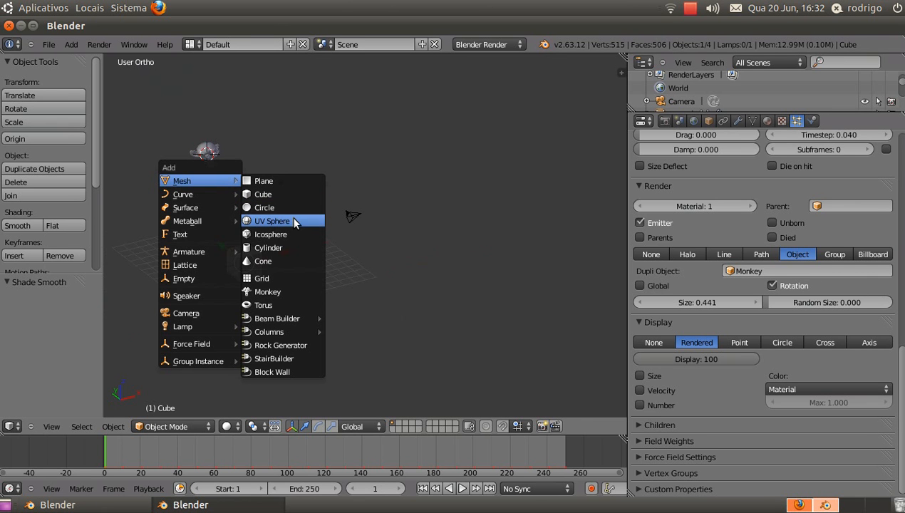
pyautogui.click(275, 259)
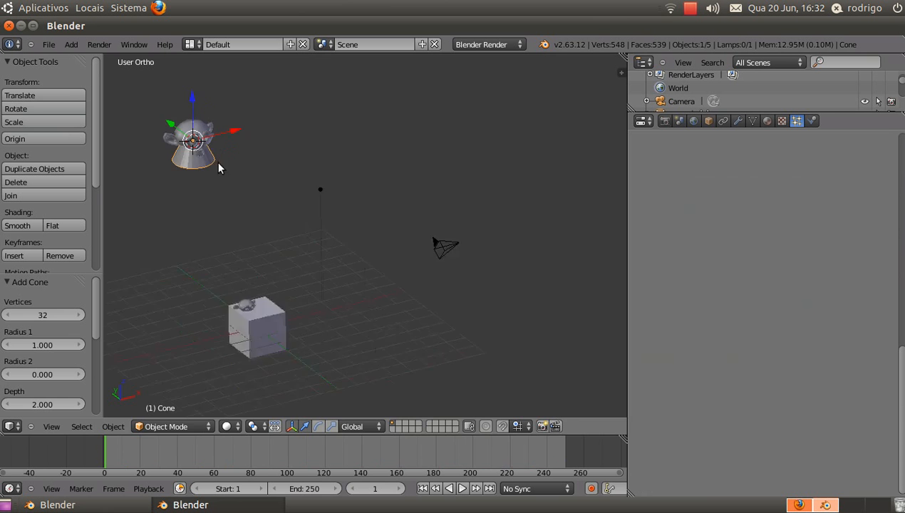
pyautogui.scroll(2, 217, 161)
pyautogui.moveTo(211, 128); pyautogui.dragTo(305, 109)
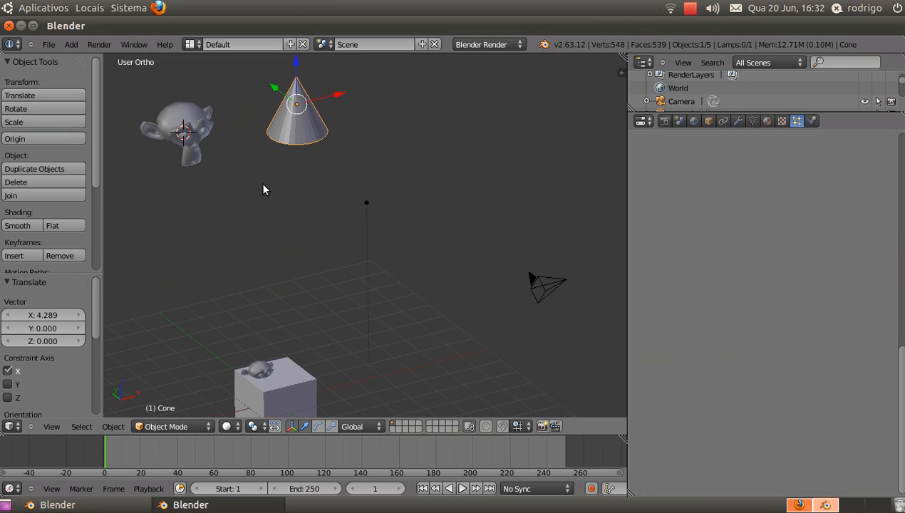
pyautogui.moveTo(264, 189); pyautogui.dragTo(300, 200, button='middle')
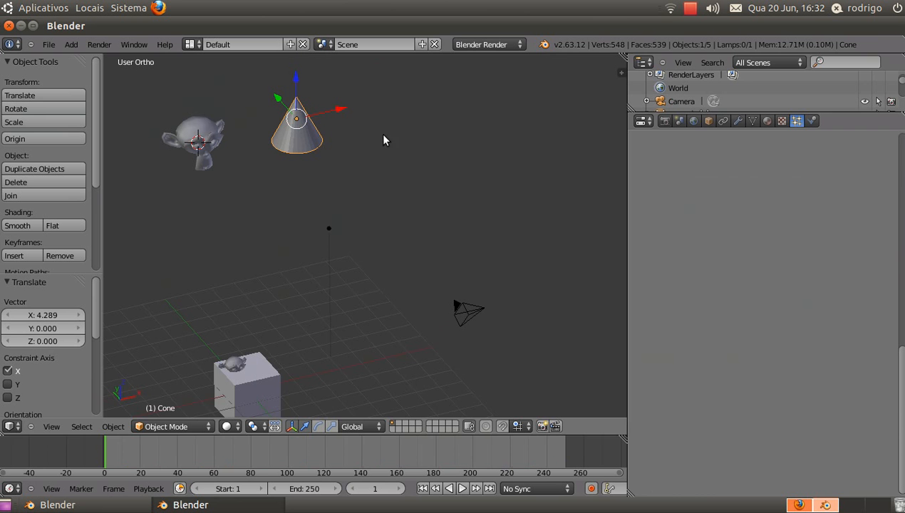
pyautogui.rightClick(271, 380)
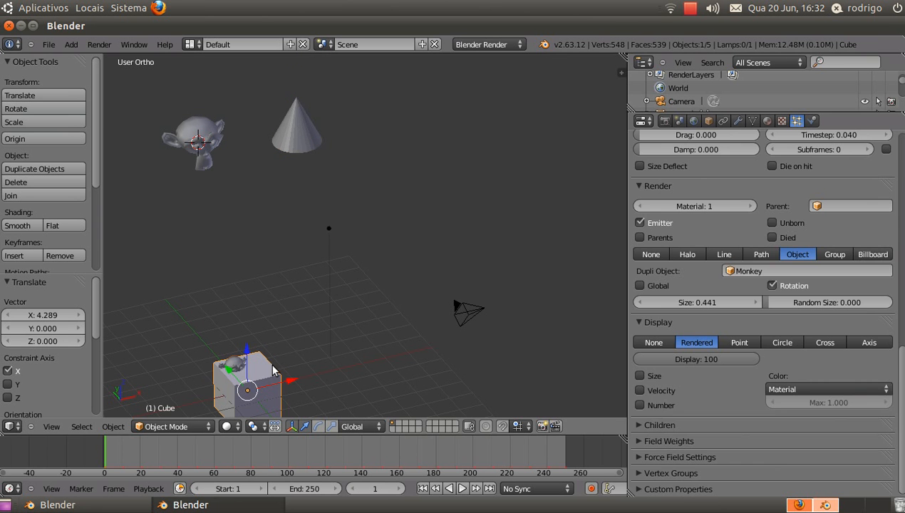
pyautogui.rightClick(206, 135)
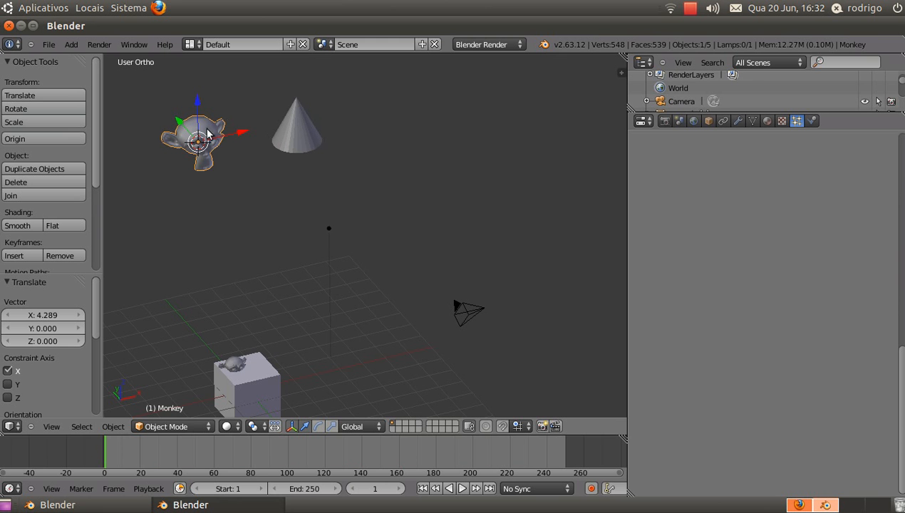
pyautogui.rightClick(289, 123)
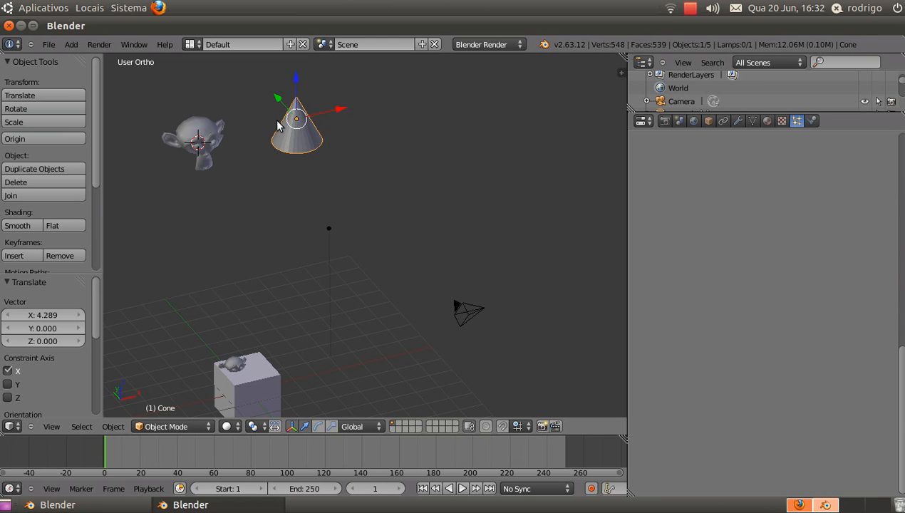
pyautogui.rightClick(223, 126)
pyautogui.rightClick(313, 126)
# - Add a UV sphere and move it away from the monkey along X and about -4.67 along Y, near the cone
pyautogui.hotkey('shift', 'a')
pyautogui.moveTo(264, 123)
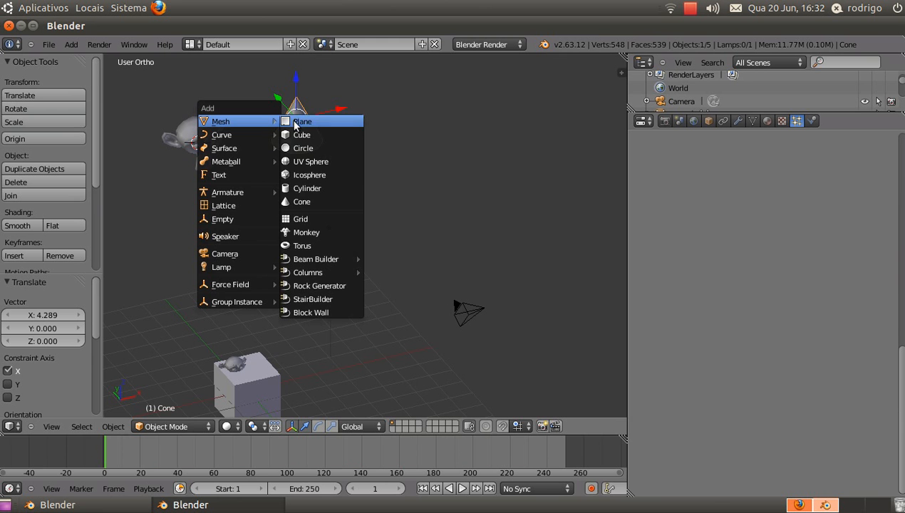
pyautogui.click(329, 162)
pyautogui.moveTo(231, 135); pyautogui.dragTo(271, 116)
pyautogui.rightClick(281, 115)
pyautogui.rightClick(223, 122)
pyautogui.press('g')
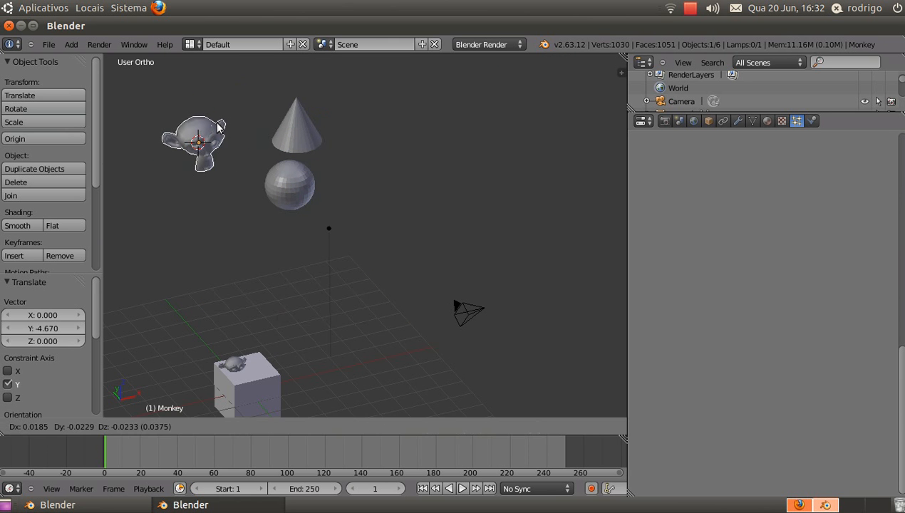
pyautogui.rightClick(297, 186)
pyautogui.rightClick(296, 186)
pyautogui.rightClick(307, 140)
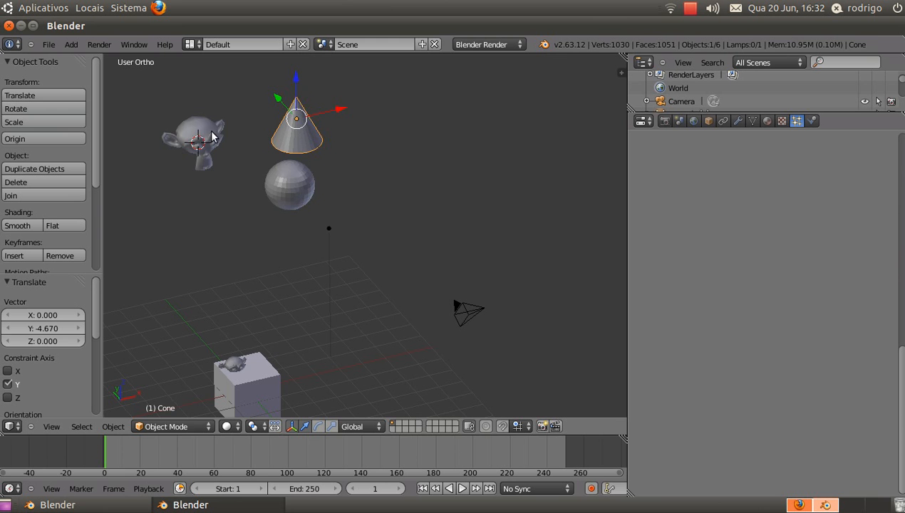
pyautogui.rightClick(210, 136)
pyautogui.rightClick(289, 193)
pyautogui.rightClick(298, 143)
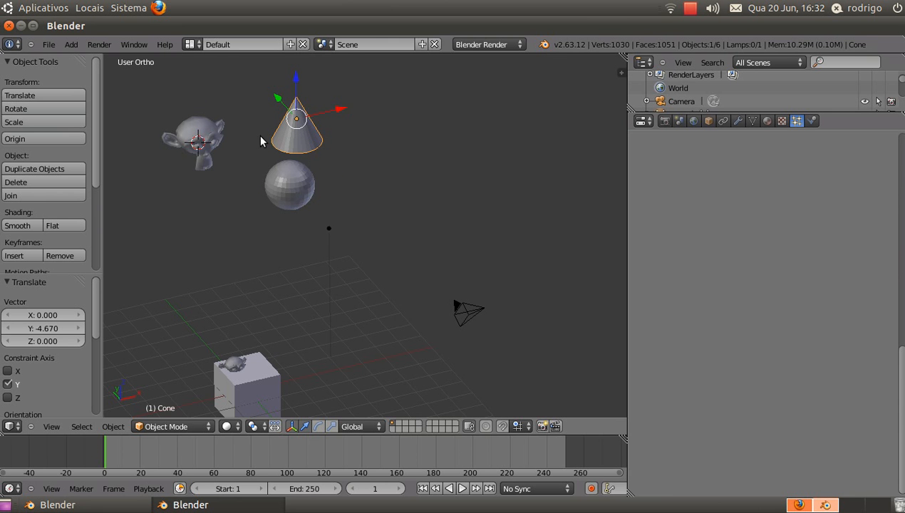
pyautogui.rightClick(203, 141)
# - Select the sphere, cone and monkey together and create a new group from them named "cone macaco esfera"
pyautogui.rightClick(277, 180)
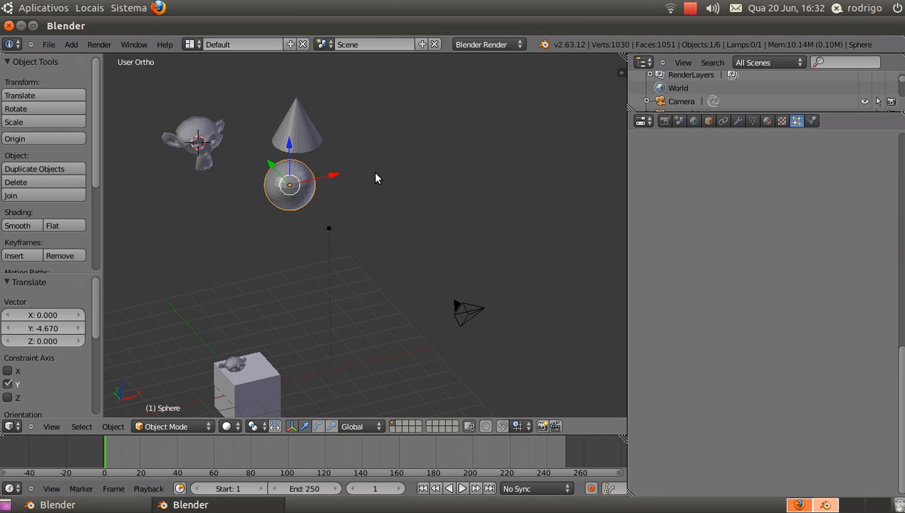
pyautogui.keyDown('shift'); pyautogui.rightClick(287, 146); pyautogui.keyUp('shift')
pyautogui.keyDown('shift'); pyautogui.rightClick(215, 140); pyautogui.keyUp('shift')
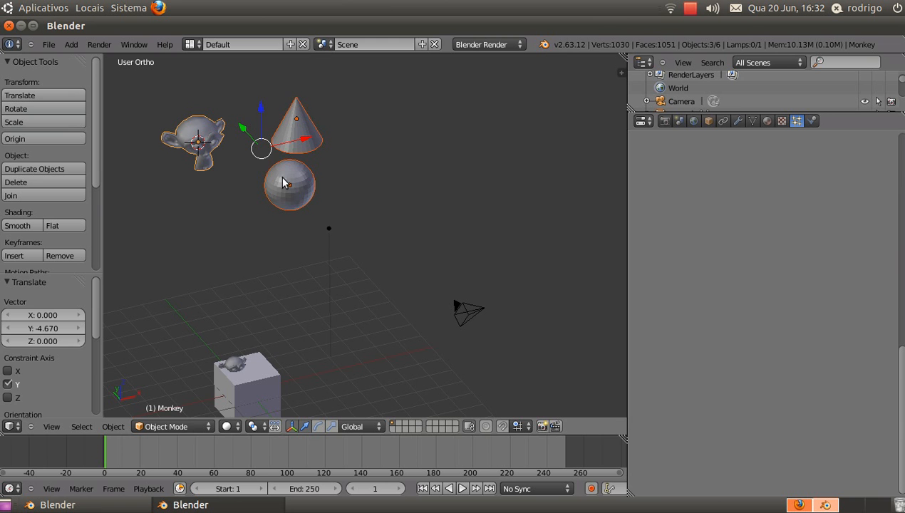
pyautogui.hotkey('ctrl', 'g')
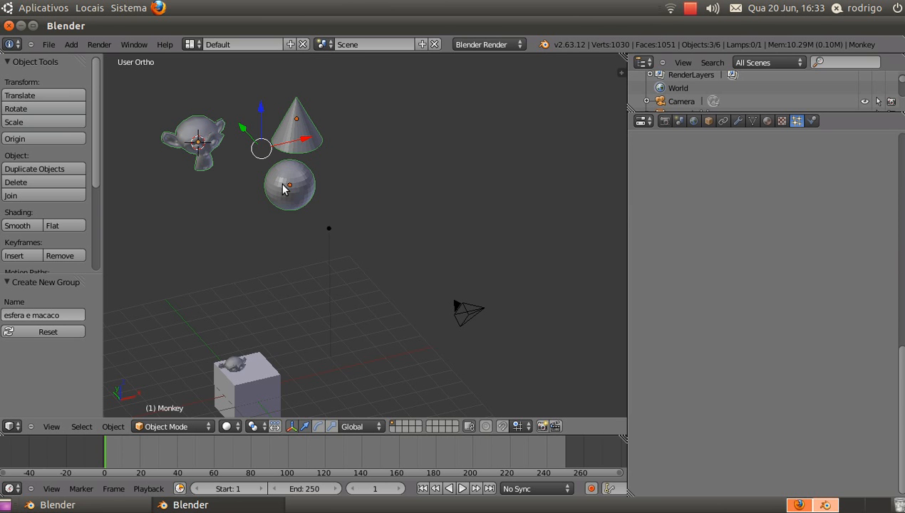
pyautogui.click(37, 315)
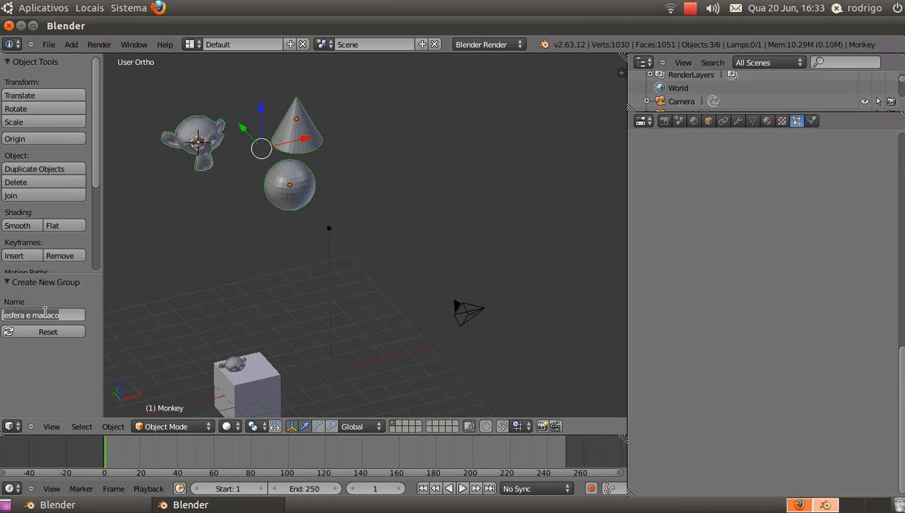
pyautogui.write('con')
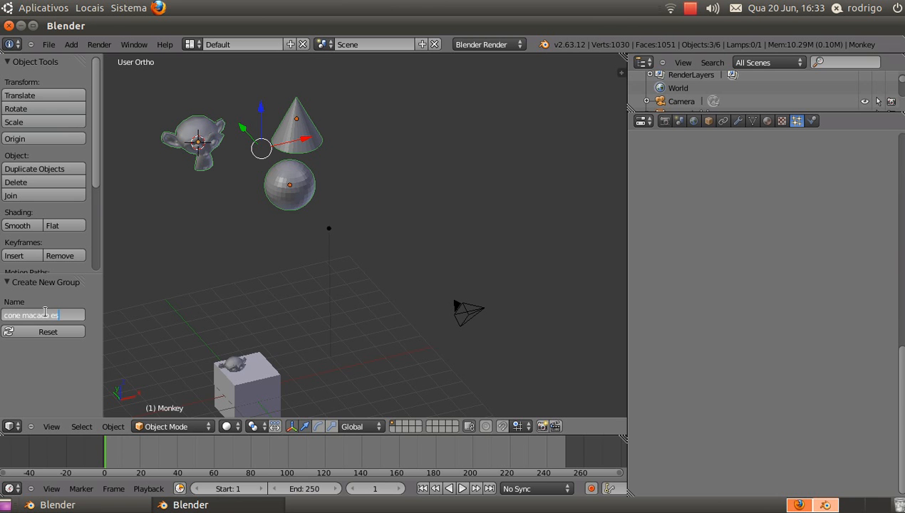
pyautogui.press('Return')
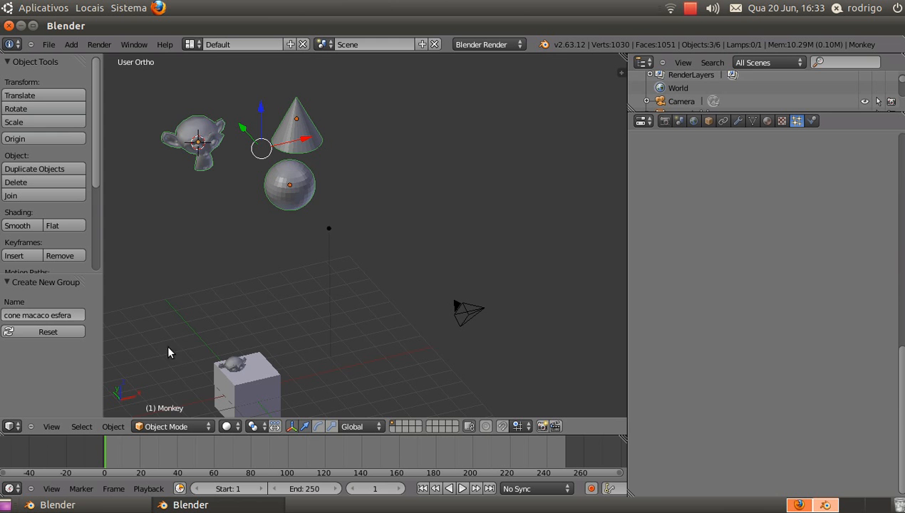
pyautogui.click(115, 426)
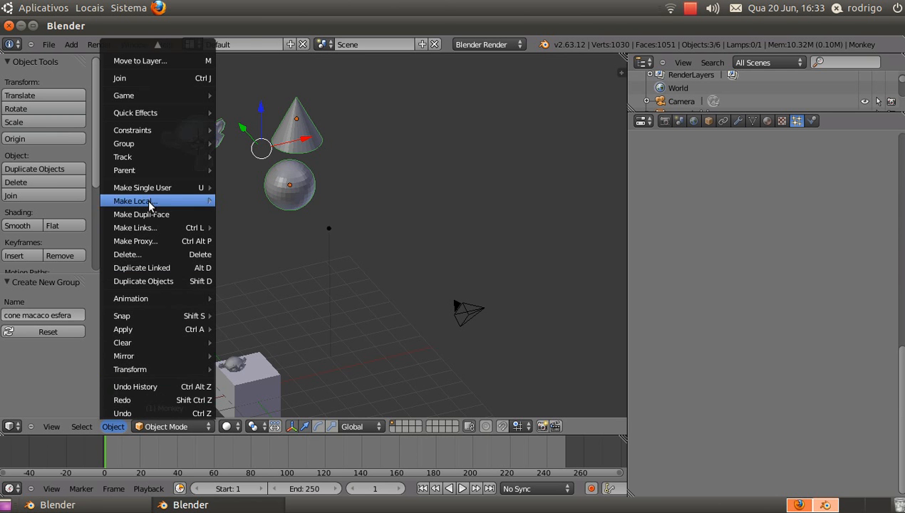
pyautogui.moveTo(212, 152)
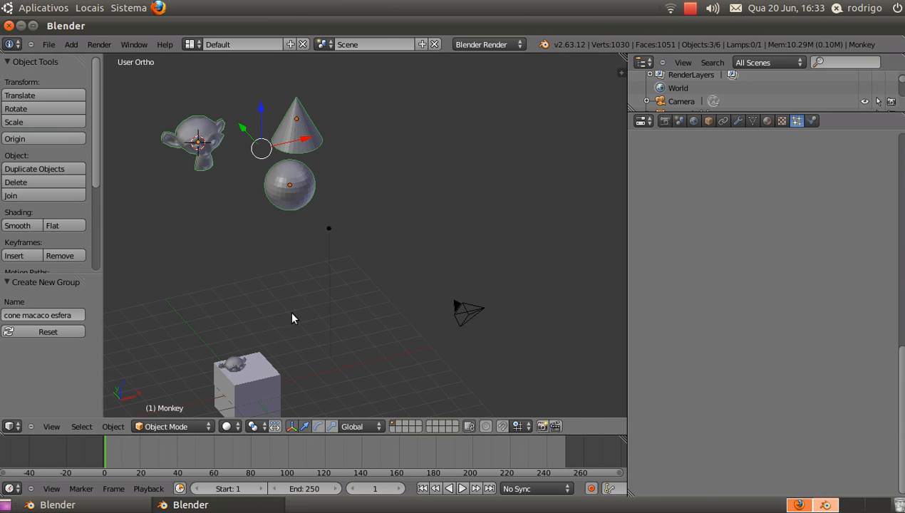
# - Set the cube's particles to render as a group, using "cone macaco esfera" as the dupli group
pyautogui.rightClick(267, 383)
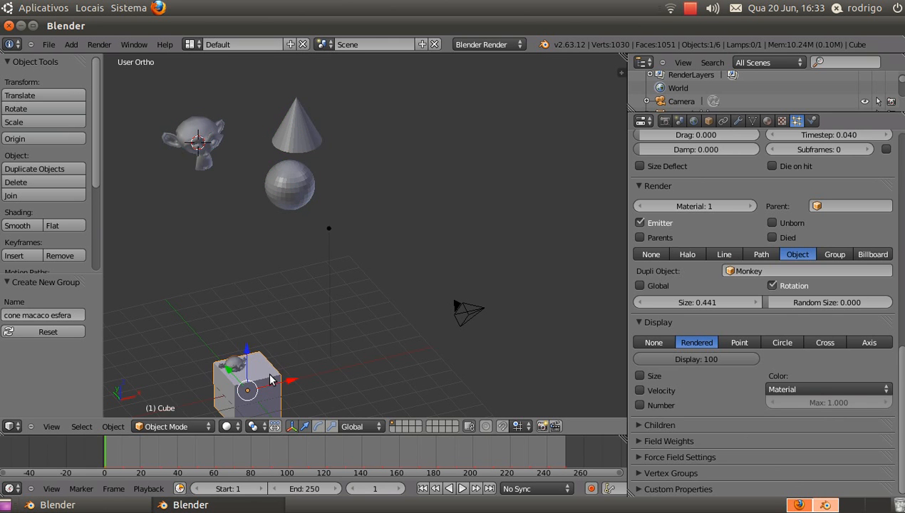
pyautogui.keyDown('shift'); pyautogui.moveTo(281, 365); pyautogui.dragTo(299, 312, button='middle'); pyautogui.keyUp('shift')
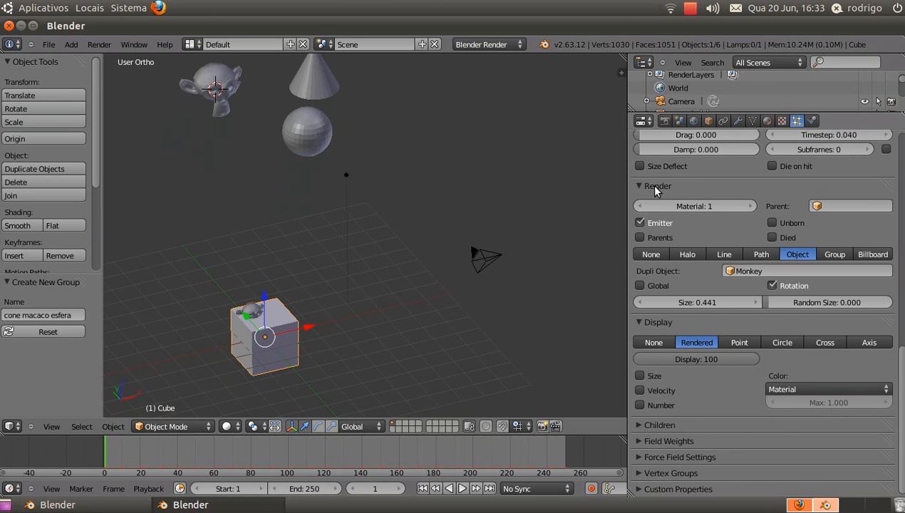
pyautogui.click(834, 257)
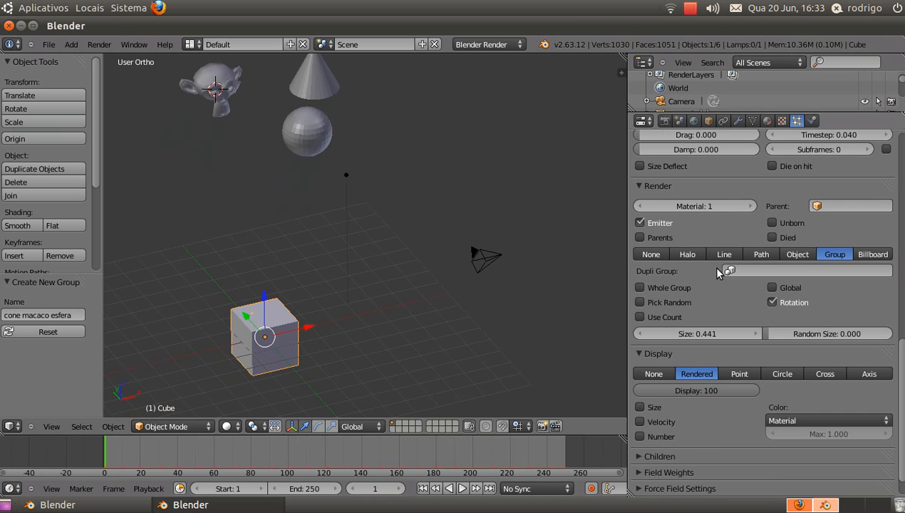
pyautogui.click(742, 271)
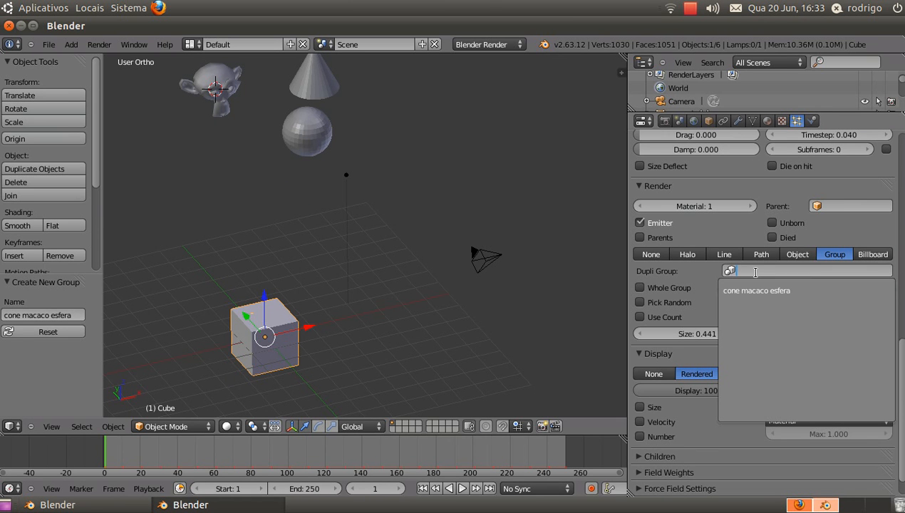
pyautogui.click(814, 290)
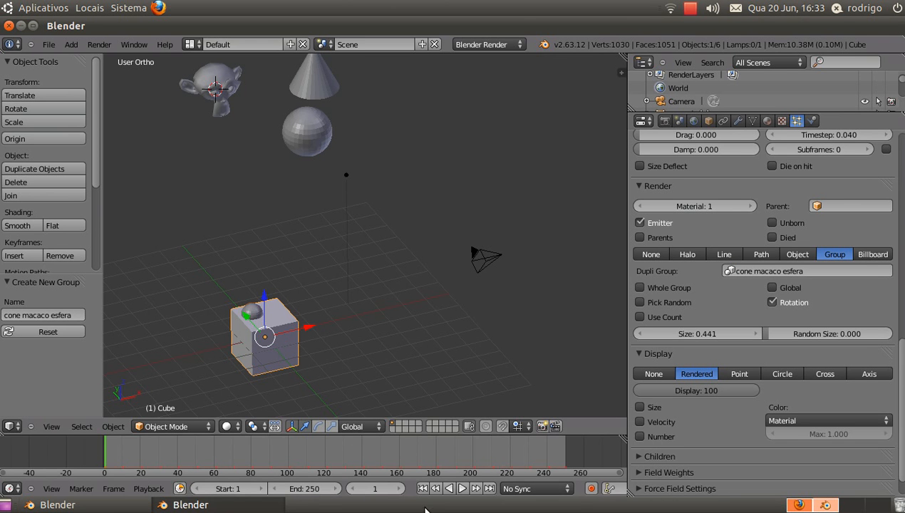
# - Play the animation and examine the group objects being emitted from the cube
pyautogui.click(462, 488)
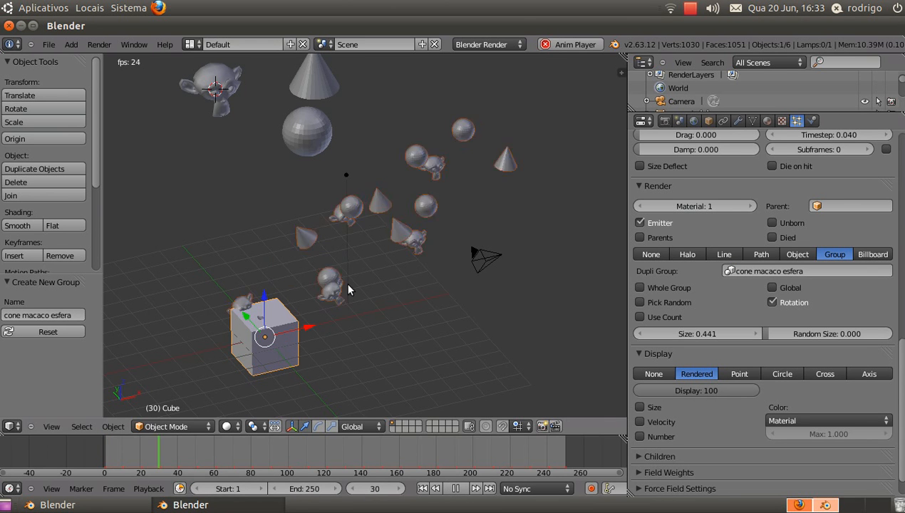
pyautogui.scroll(2, 348, 288)
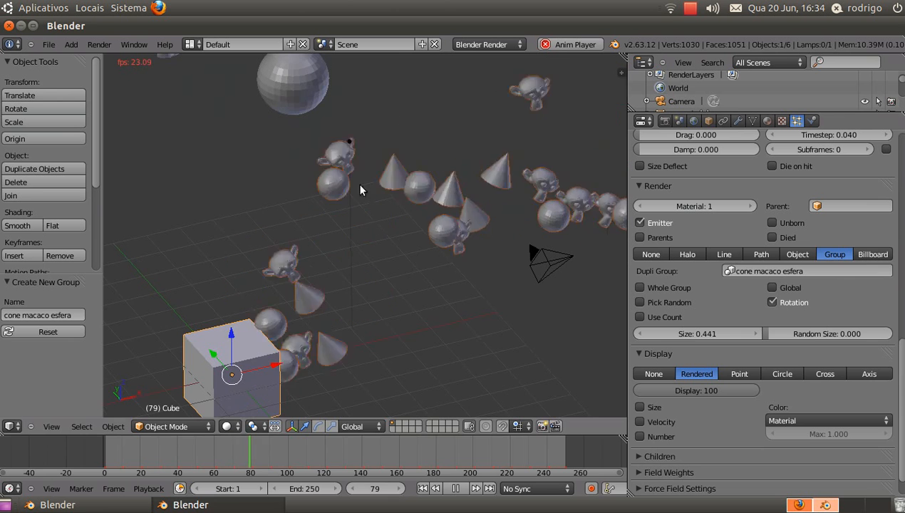
pyautogui.scroll(-2, 469, 239)
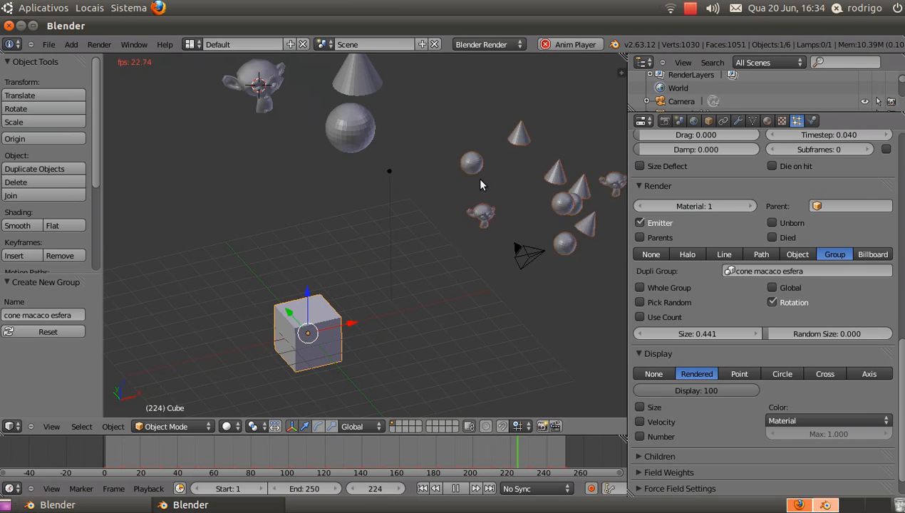
pyautogui.click(690, 8)
pyautogui.click(703, 25)
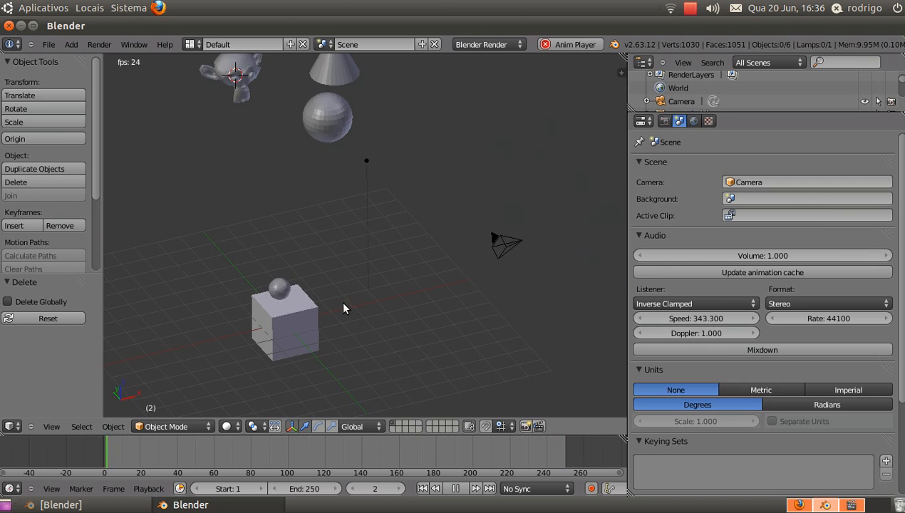
# - Select the cube, inspect its emission up close, and stop the playback with a return to frame 1
pyautogui.moveTo(340, 300); pyautogui.dragTo(289, 280, button='middle')
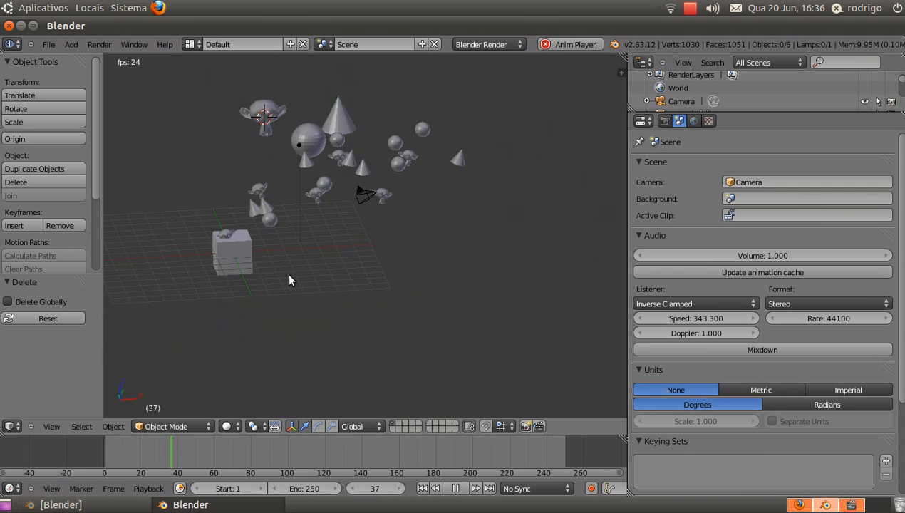
pyautogui.rightClick(220, 250)
pyautogui.scroll(3, 260, 197)
pyautogui.scroll(2, 260, 197)
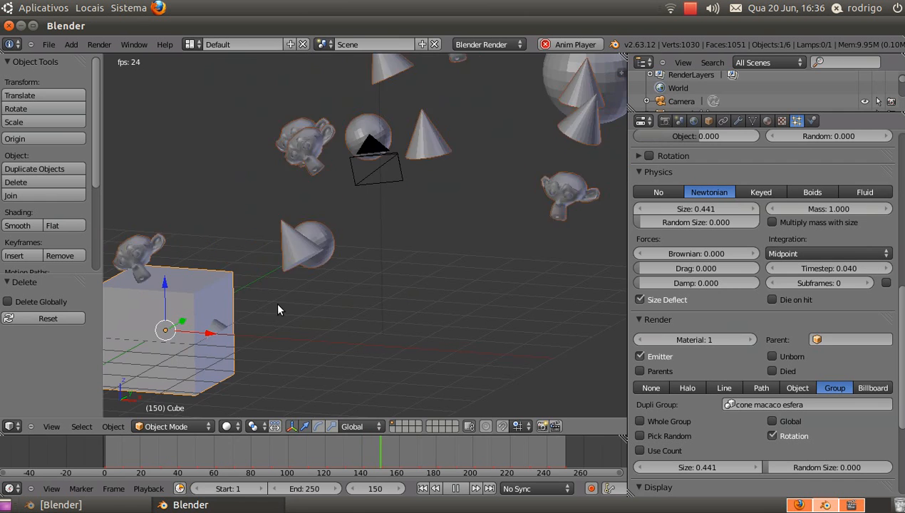
pyautogui.keyDown('shift'); pyautogui.moveTo(294, 281); pyautogui.dragTo(377, 226, button='middle'); pyautogui.keyUp('shift')
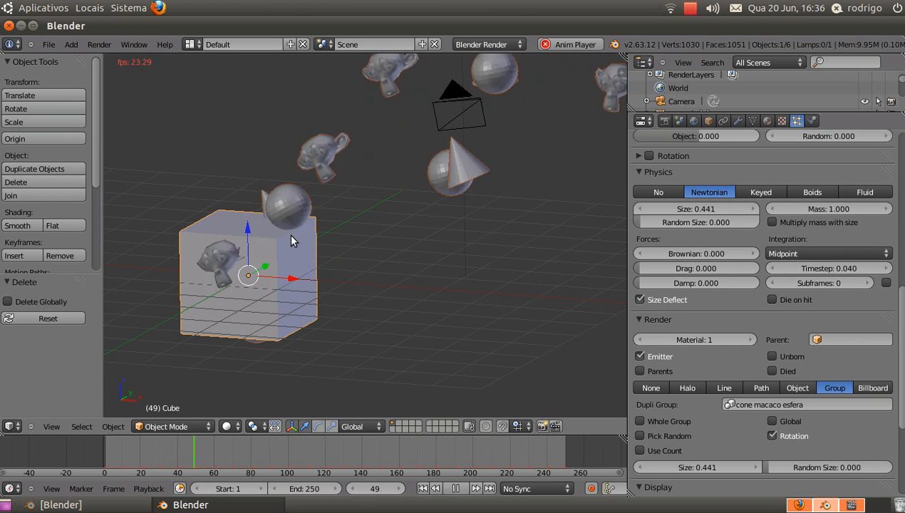
pyautogui.press('Escape')
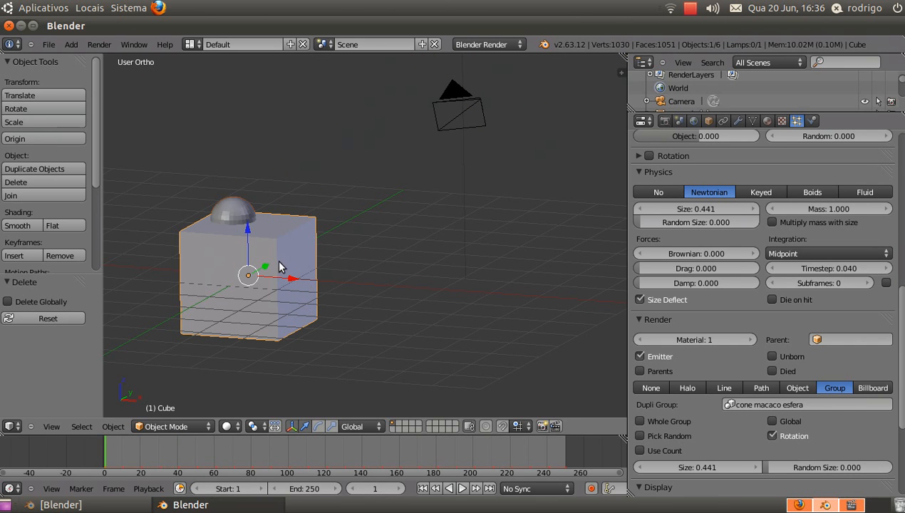
# - Put the cube into Edit Mode
pyautogui.press('Tab')
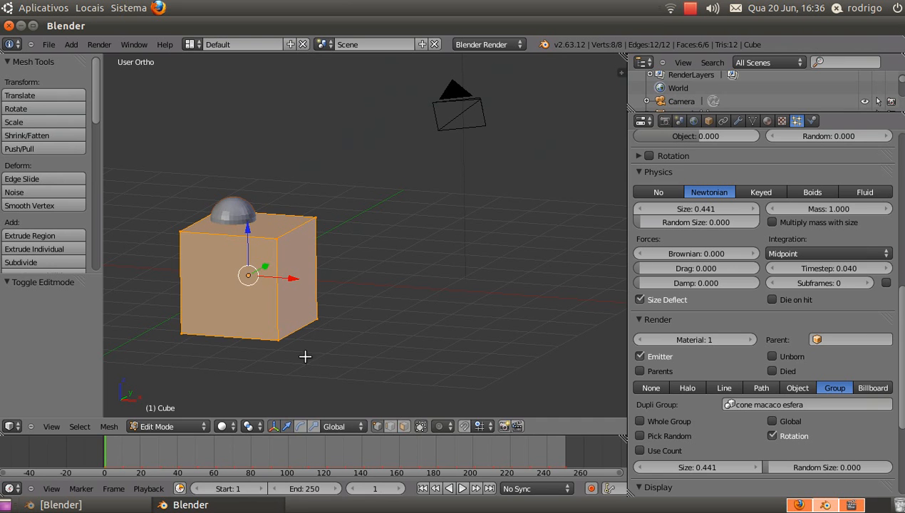
pyautogui.click(174, 427)
pyautogui.click(175, 425)
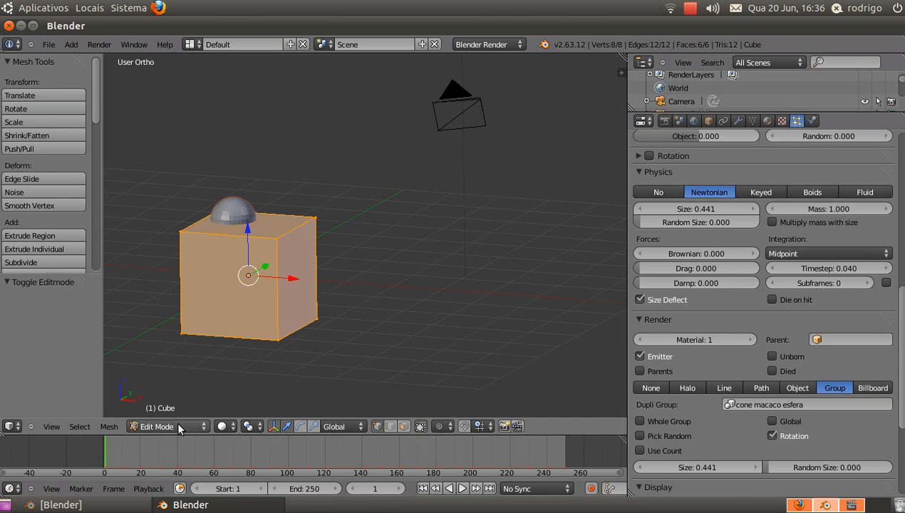
pyautogui.click(163, 423)
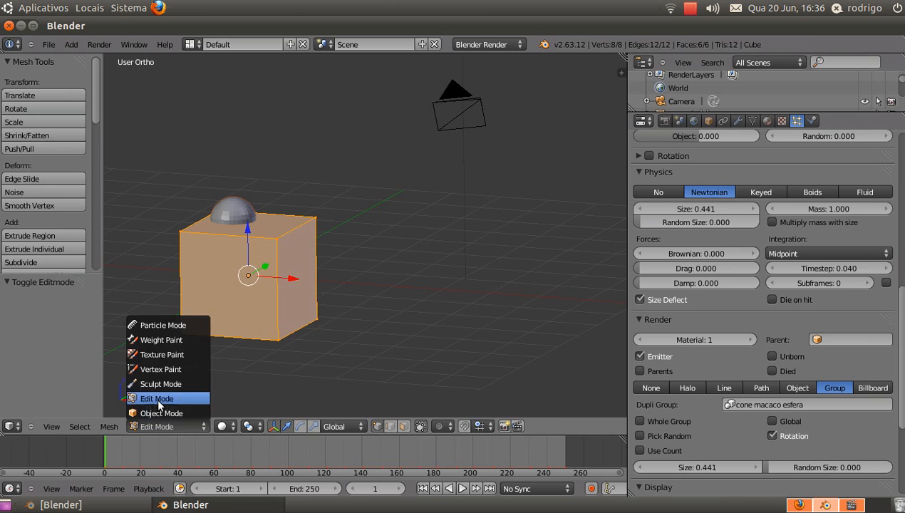
pyautogui.click(163, 413)
pyautogui.click(168, 426)
pyautogui.click(176, 400)
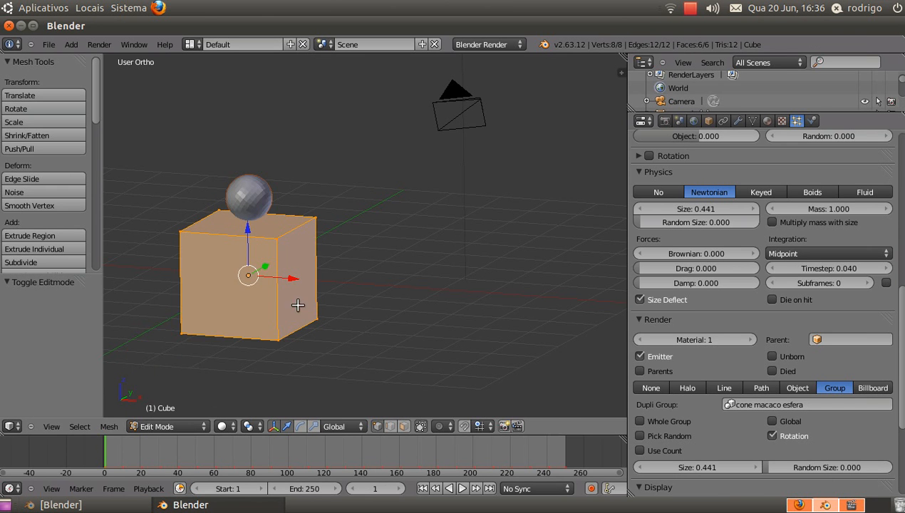
pyautogui.scroll(1, 299, 250)
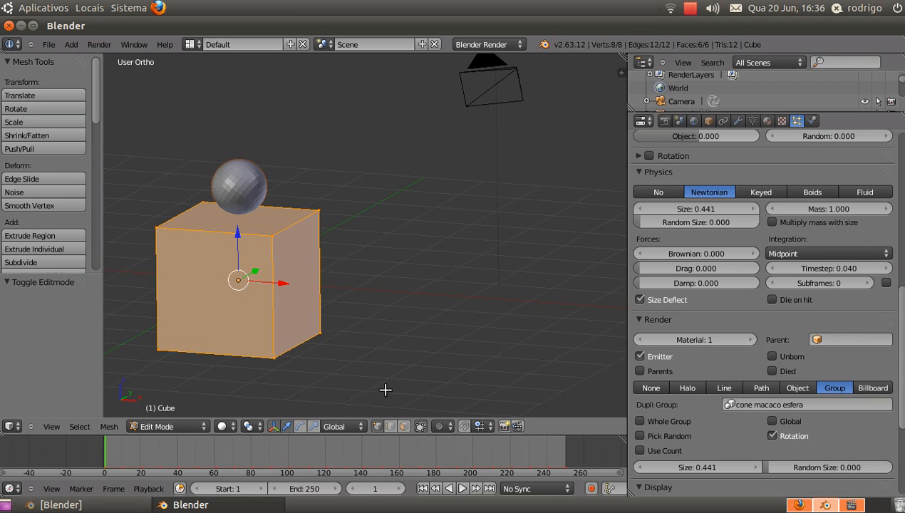
# - In face selection mode, extrude the cube's upper face in place and scale the new face to 0.371
pyautogui.click(403, 426)
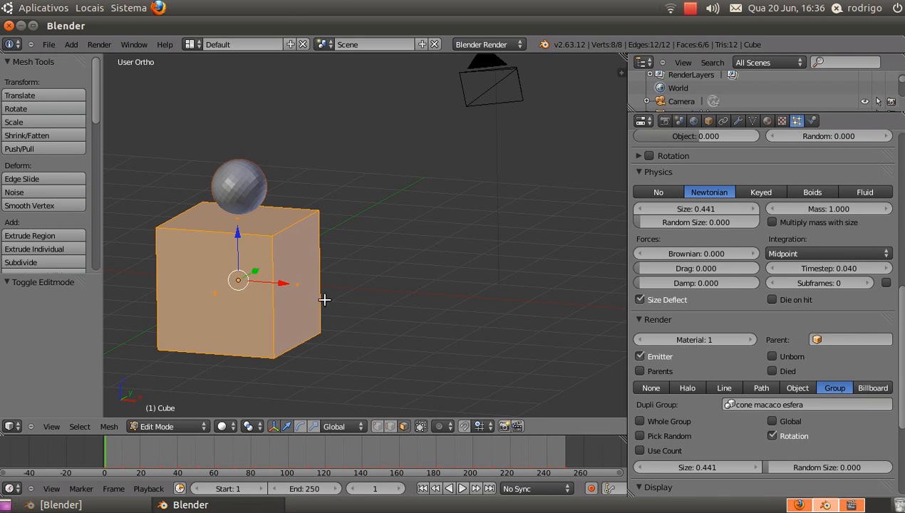
pyautogui.rightClick(279, 217)
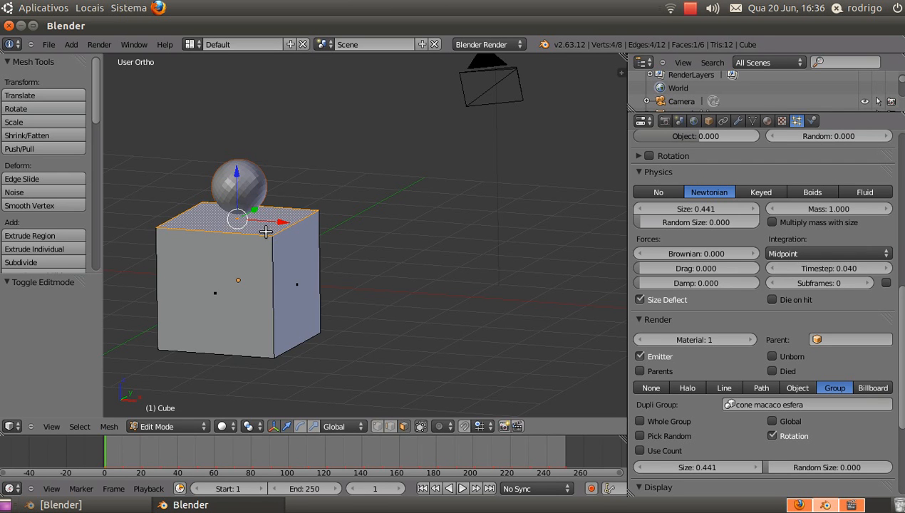
pyautogui.press('e')
pyautogui.rightClick(266, 232)
pyautogui.press('s')
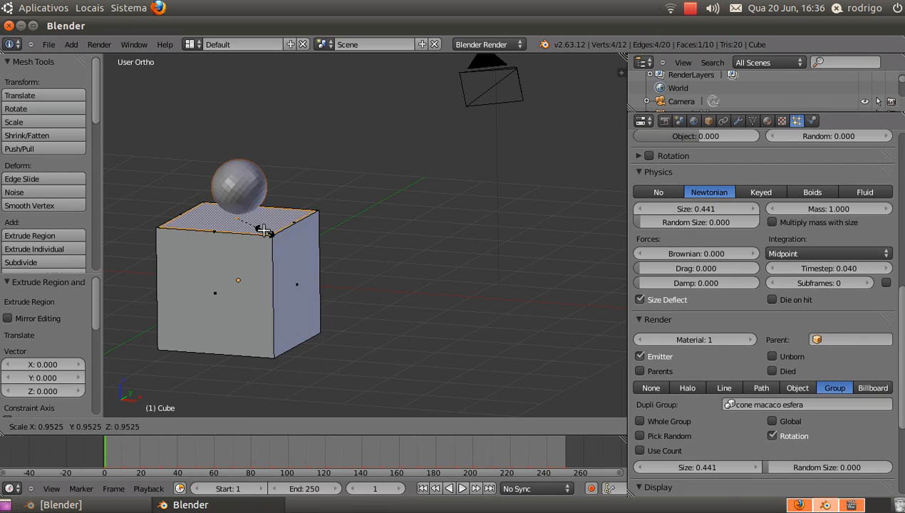
pyautogui.click(247, 218)
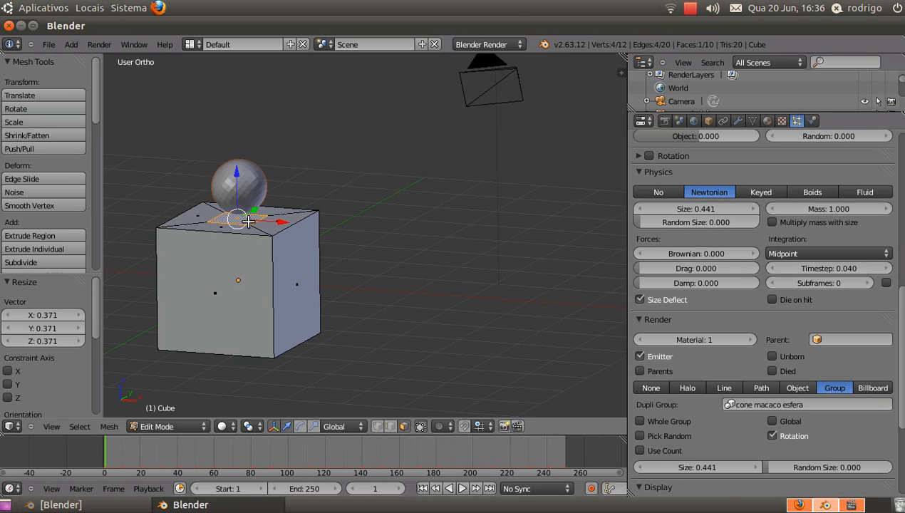
# - Extrude the small inner face 2.303 upward along Z and add an edge loop near the column's upper end
pyautogui.press('e')
pyautogui.click(235, 77)
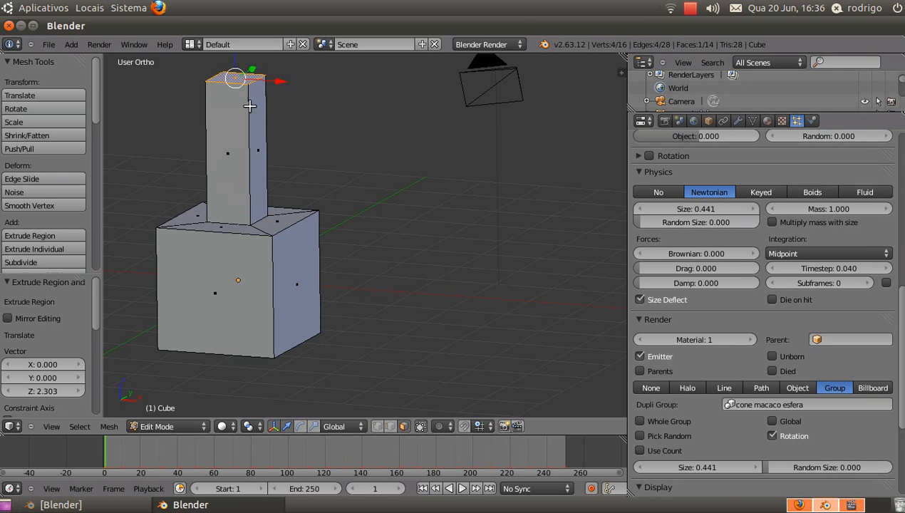
pyautogui.hotkey('ctrl', 'r')
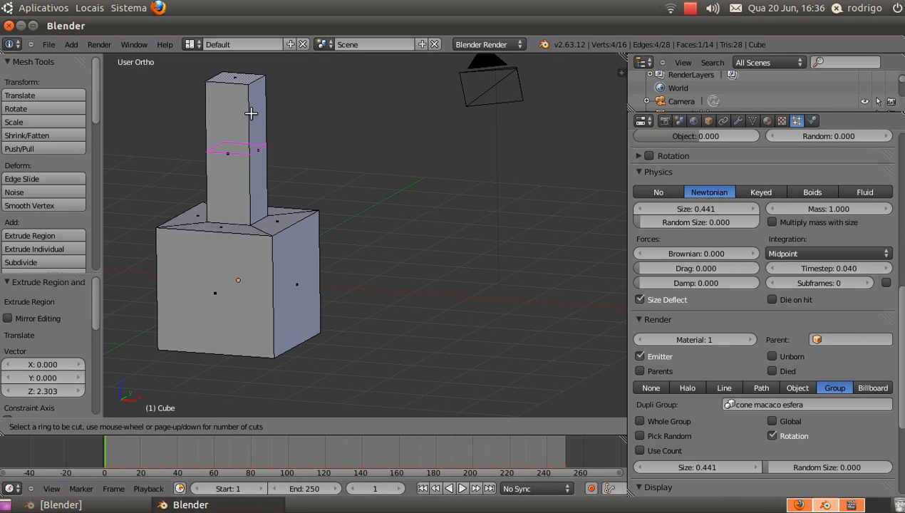
pyautogui.click(249, 112)
pyautogui.click(259, 88)
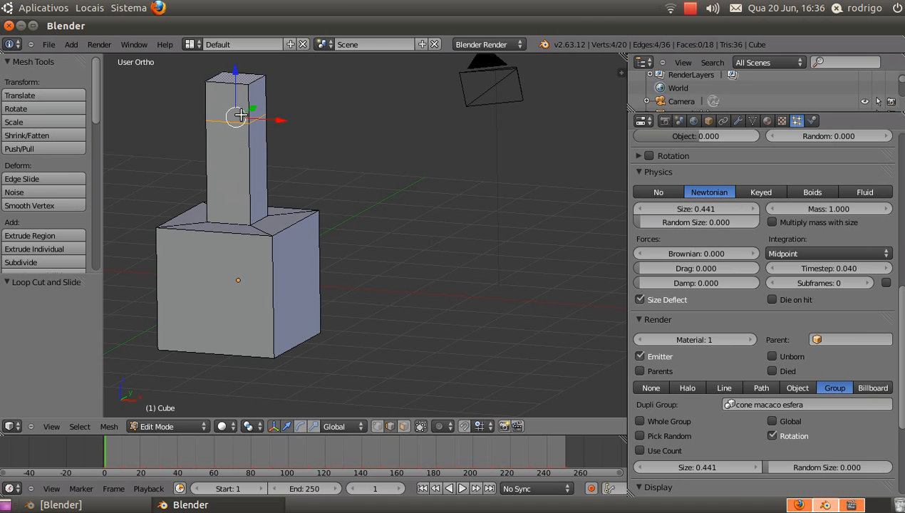
# - Extrude the +X face of the column's uppermost segment 5.264 along X to form a horizontal arm
pyautogui.click(403, 426)
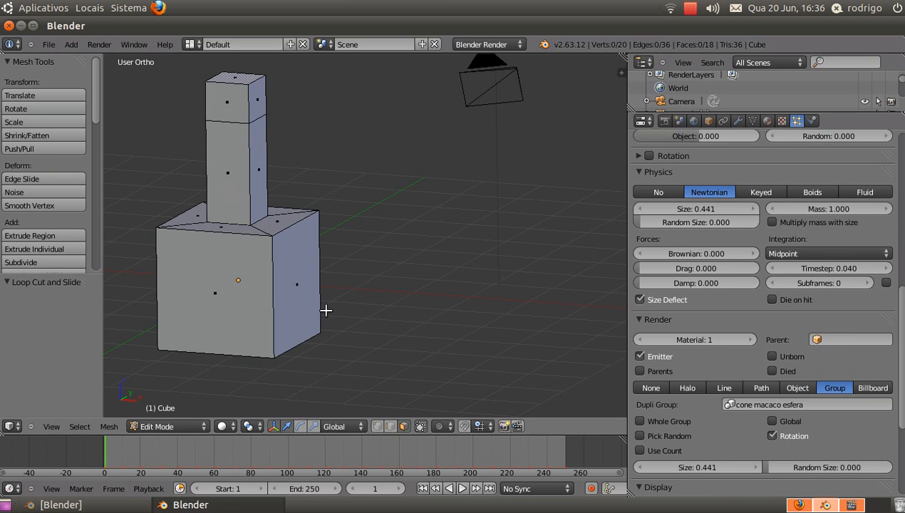
pyautogui.rightClick(255, 96)
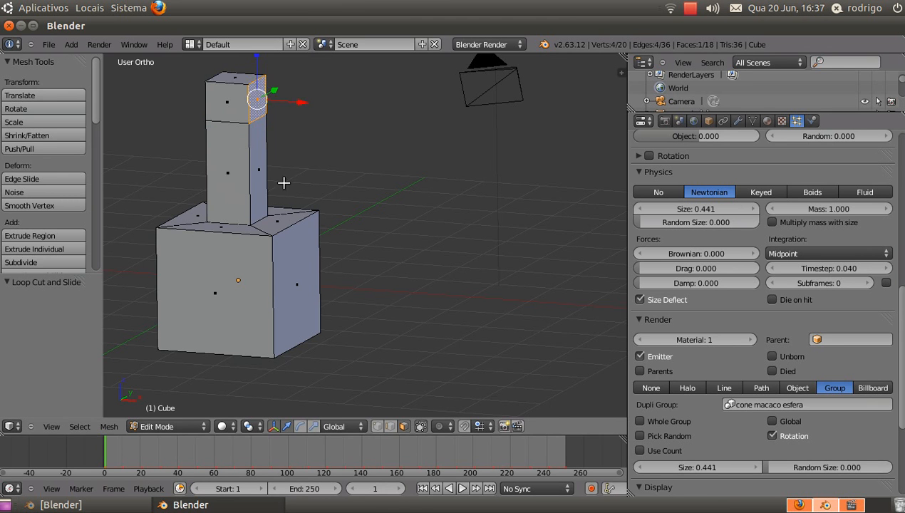
pyautogui.moveTo(283, 184); pyautogui.dragTo(265, 142, button='middle')
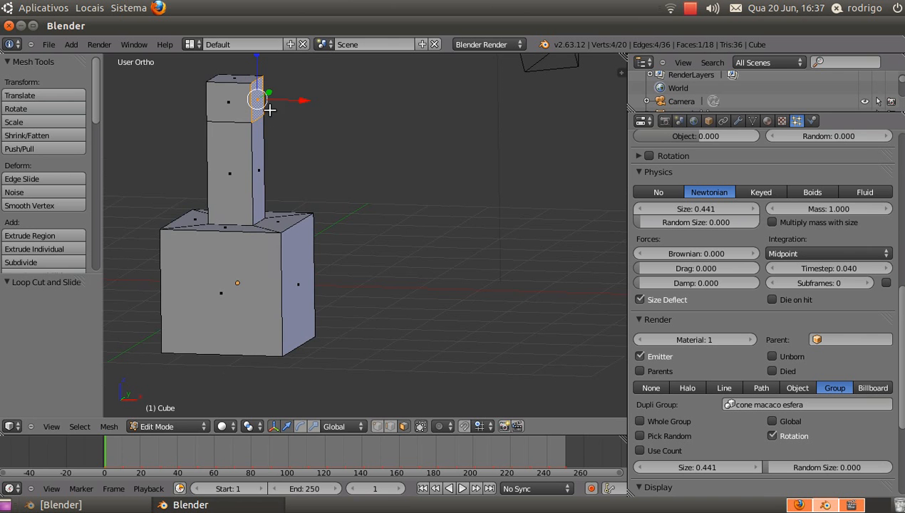
pyautogui.press('e')
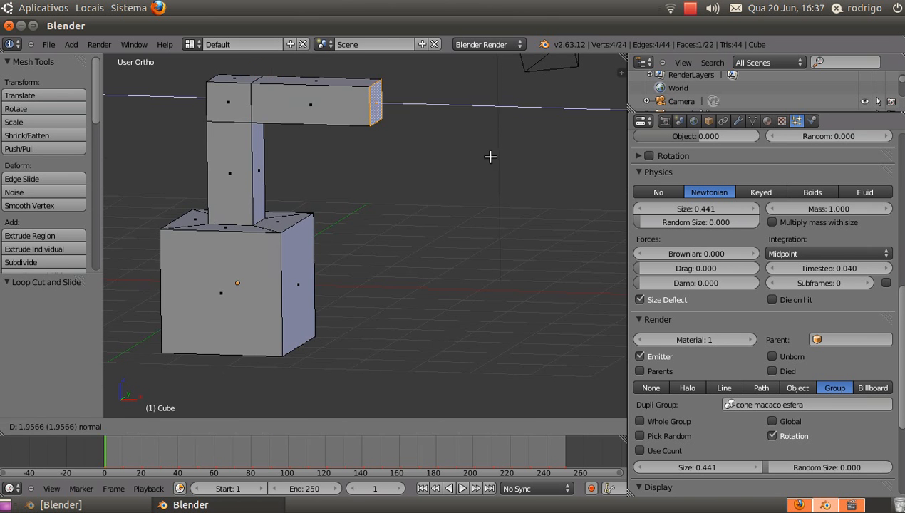
pyautogui.click(591, 148)
# - Add a vertex group named "emissor", assign the arm's end face to it, and return to Object Mode
pyautogui.scroll(-3, 535, 149)
pyautogui.moveTo(535, 149); pyautogui.dragTo(303, 154, button='middle')
pyautogui.moveTo(335, 171); pyautogui.dragTo(348, 166, button='middle')
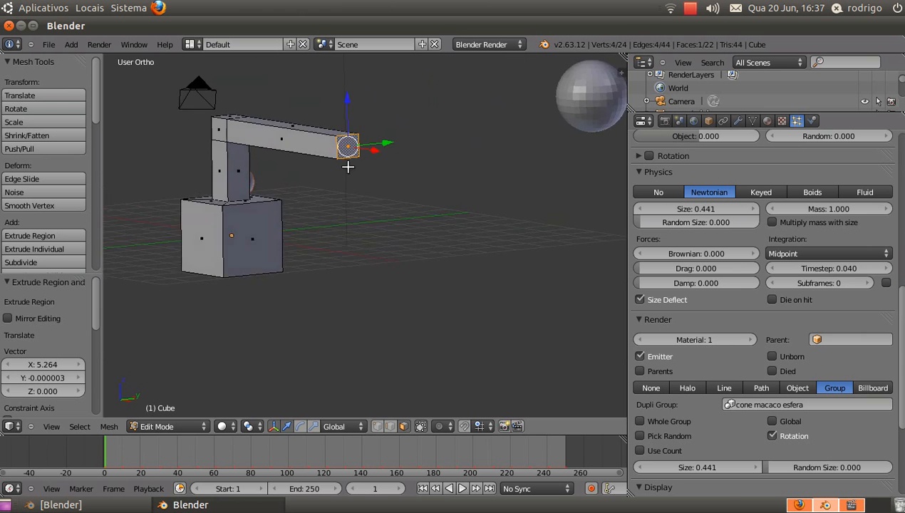
pyautogui.scroll(3, 346, 167)
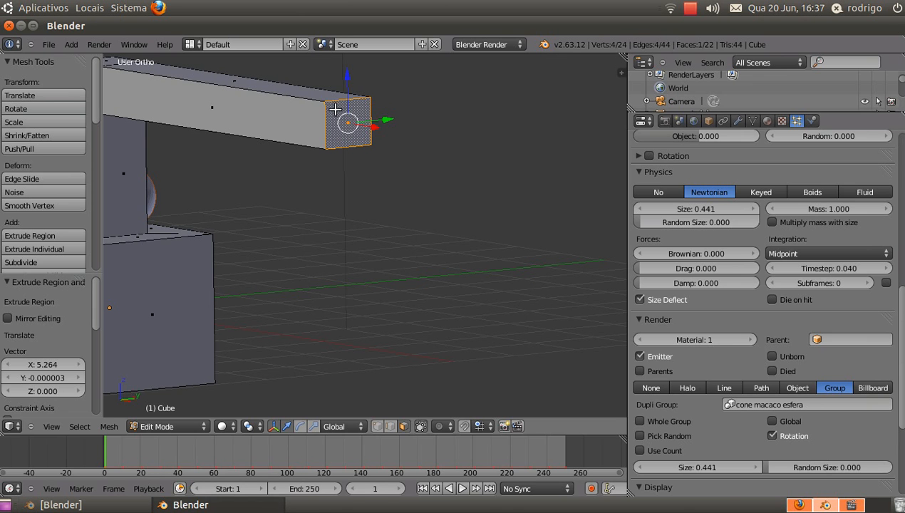
pyautogui.click(754, 122)
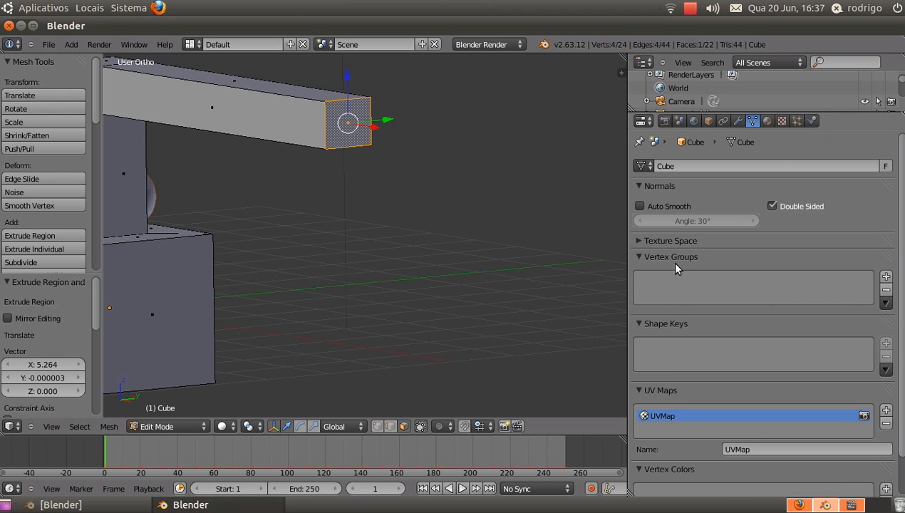
pyautogui.click(887, 277)
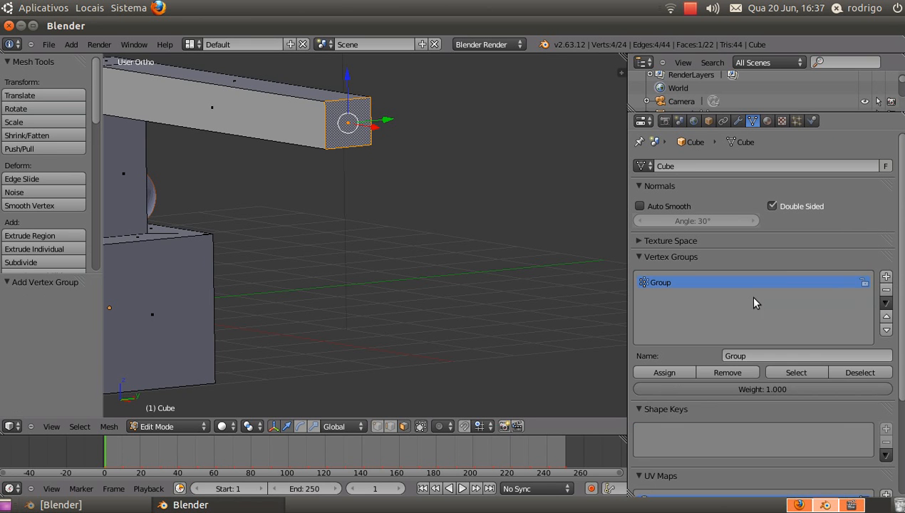
pyautogui.click(762, 352)
pyautogui.write('c')
pyautogui.click(675, 372)
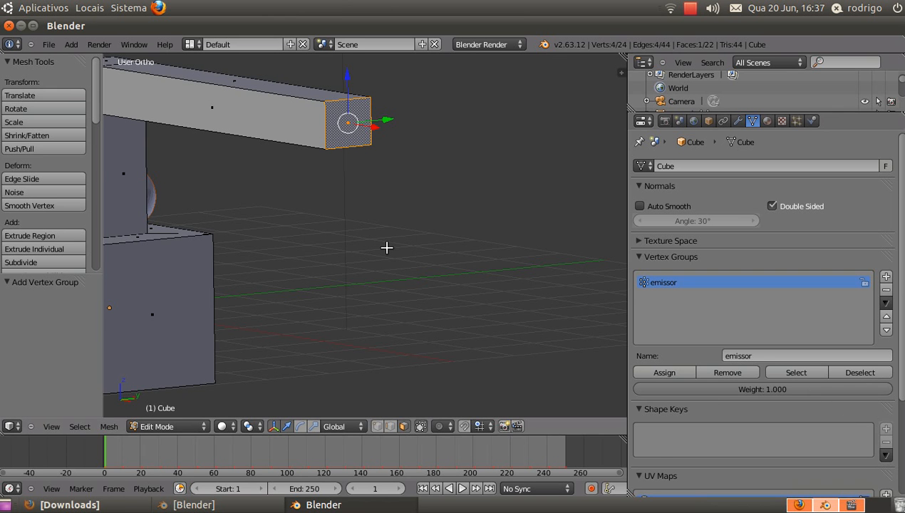
pyautogui.press('Tab')
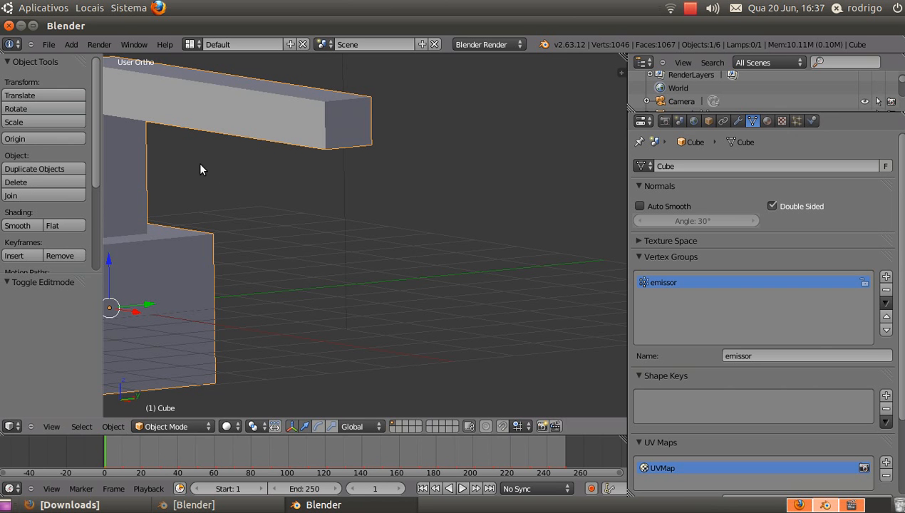
# - In the cube's particle settings, assign the "emissor" vertex group to Density
pyautogui.click(799, 124)
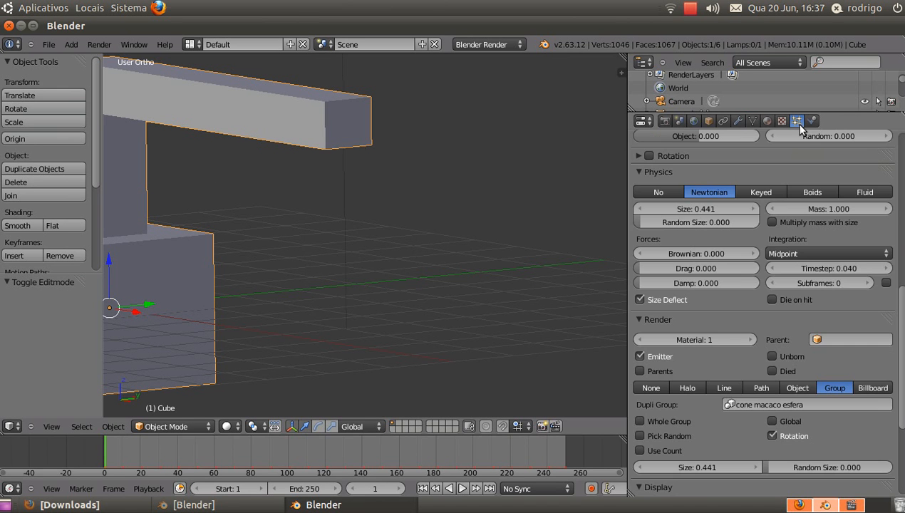
pyautogui.scroll(-5, 716, 348)
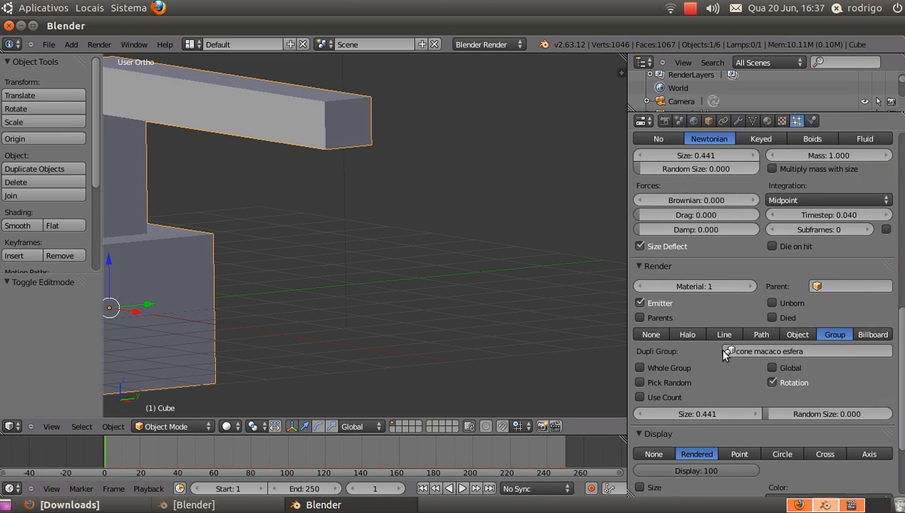
pyautogui.scroll(-1, 727, 351)
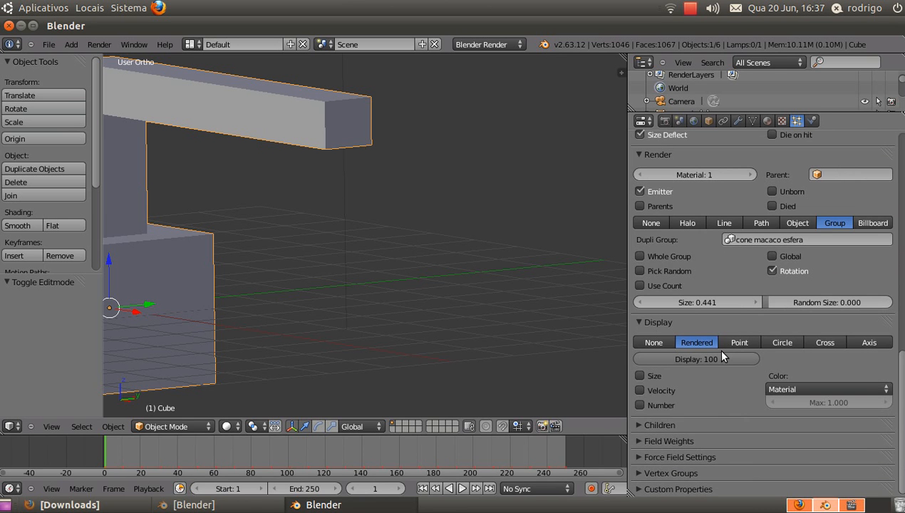
pyautogui.click(644, 474)
pyautogui.scroll(-4, 643, 467)
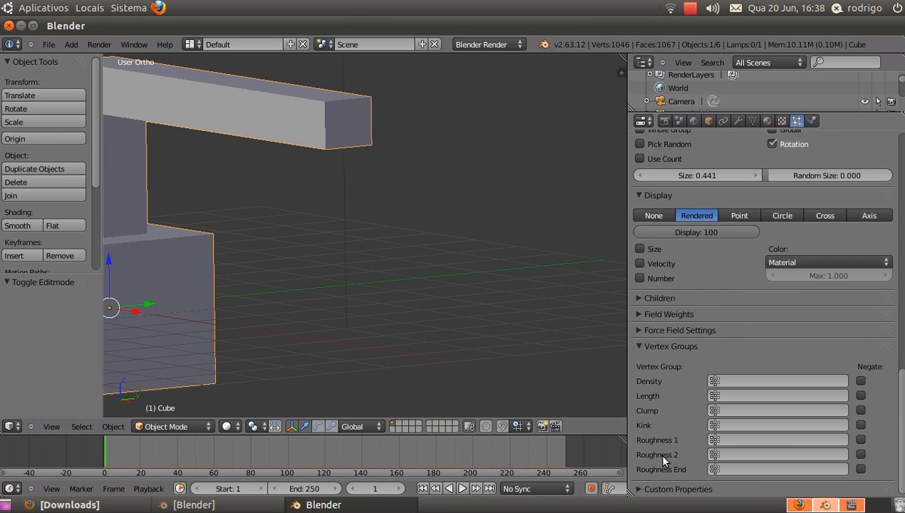
pyautogui.click(782, 382)
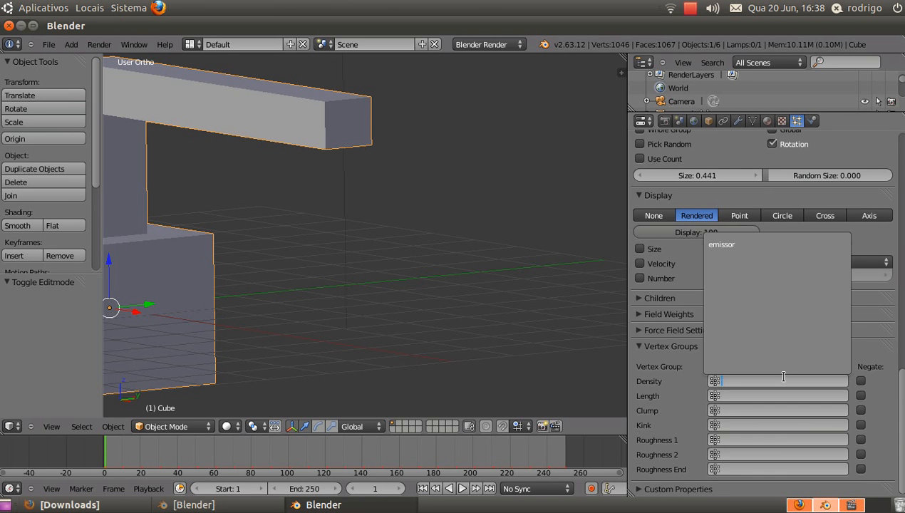
pyautogui.click(751, 246)
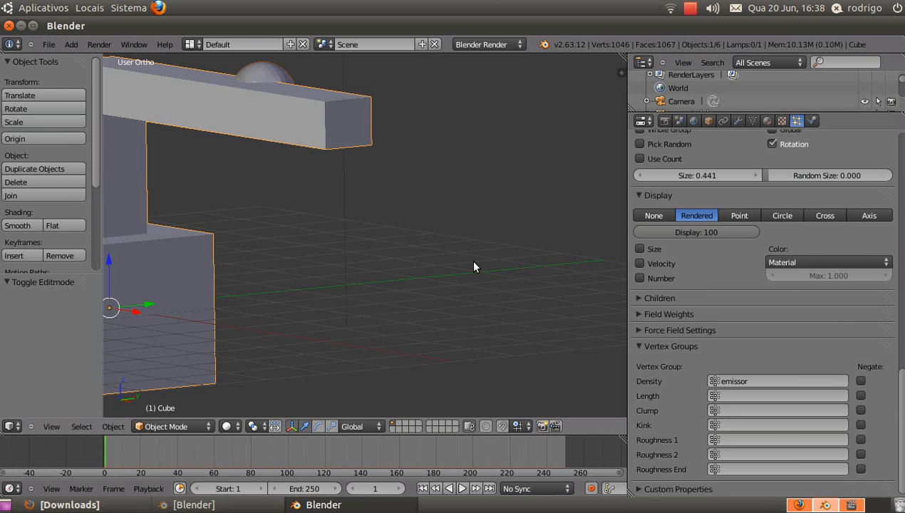
# - Maximize the 3D view without the tool shelf and play the animation to examine where the particles leave the arm
pyautogui.scroll(-6, 424, 273)
pyautogui.hotkey('ctrl', 'Up')
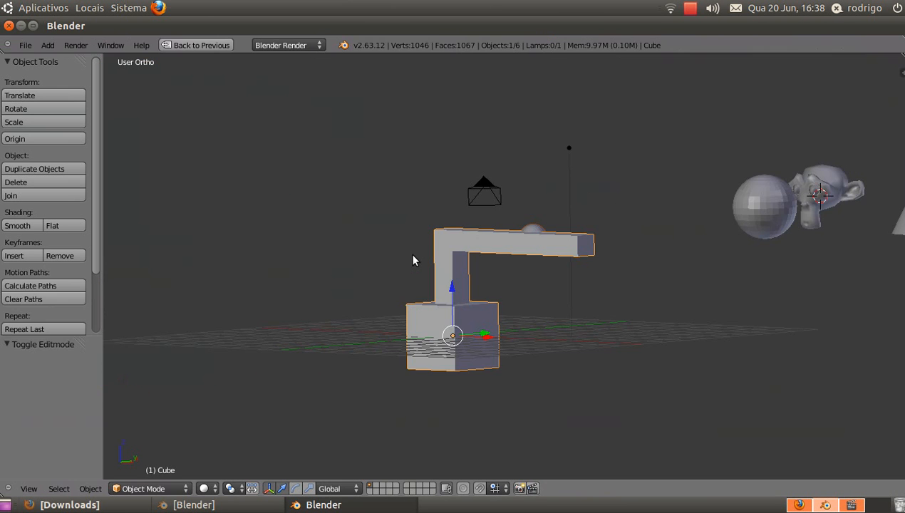
pyautogui.press('t')
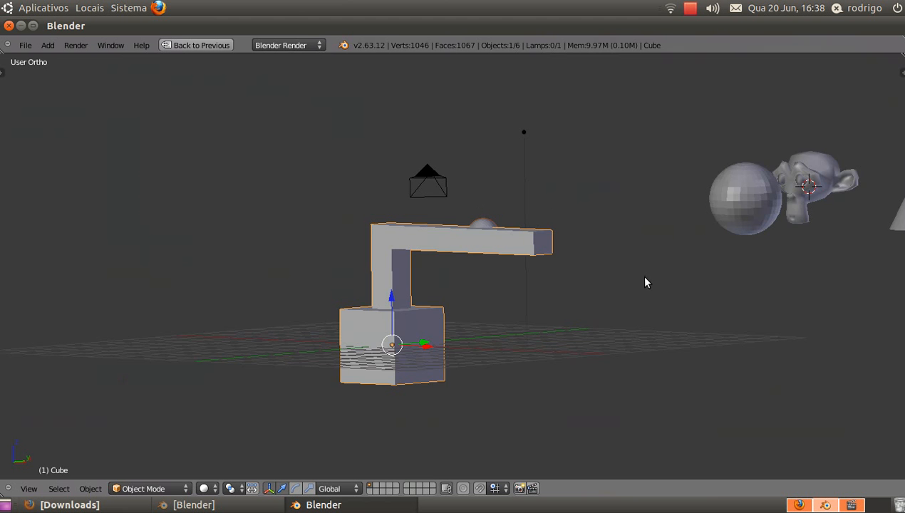
pyautogui.moveTo(646, 283); pyautogui.dragTo(345, 222, button='middle')
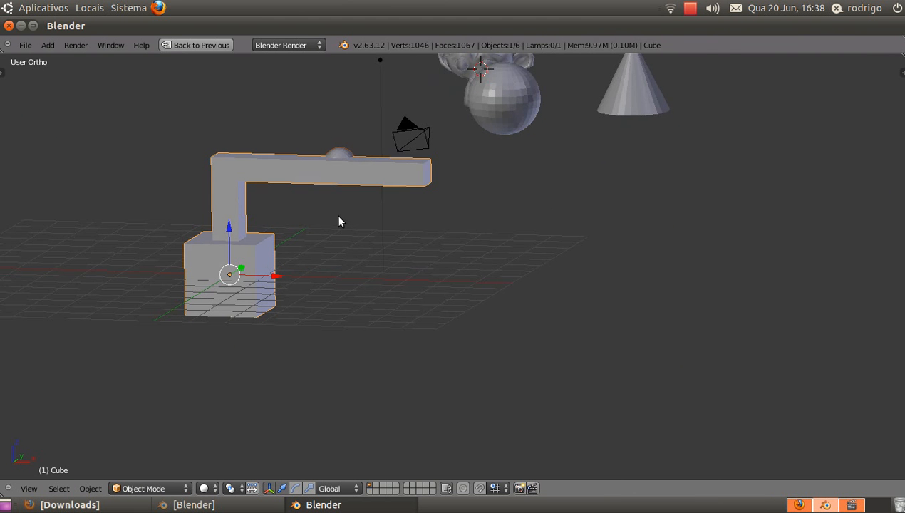
pyautogui.hotkey('alt', 'a')
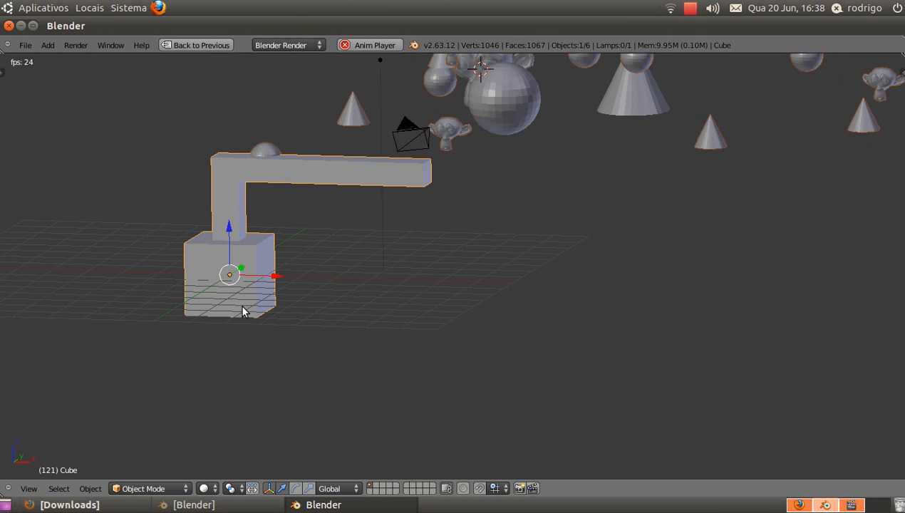
pyautogui.keyDown('shift'); pyautogui.scroll(4, 245, 307); pyautogui.keyUp('shift')
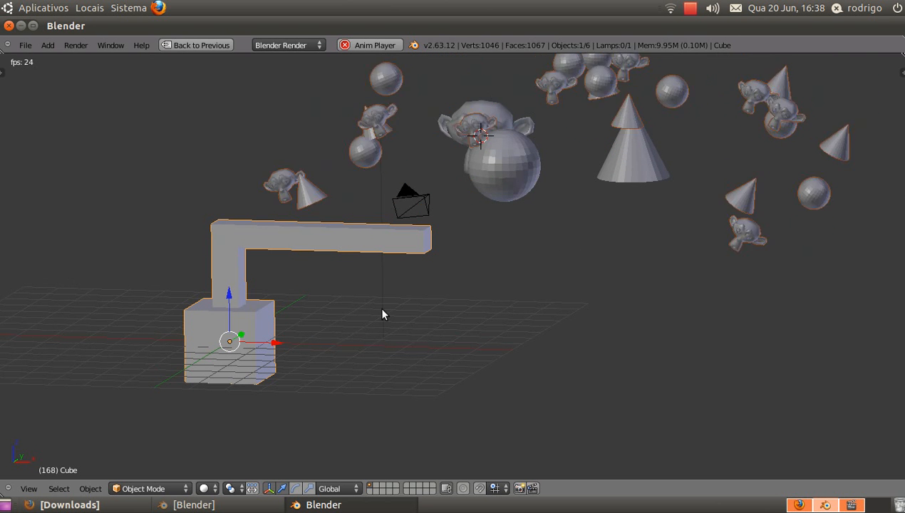